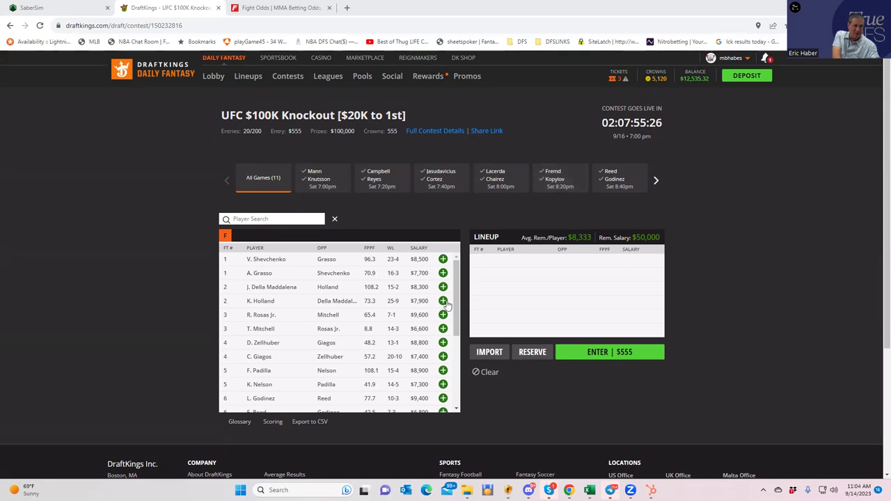
View M. Mann's fighter card from the end of the DraftKings player pool and close it
{"action": "left_click_drag", "start_coordinate": [458, 303], "coordinate": [457, 395]}
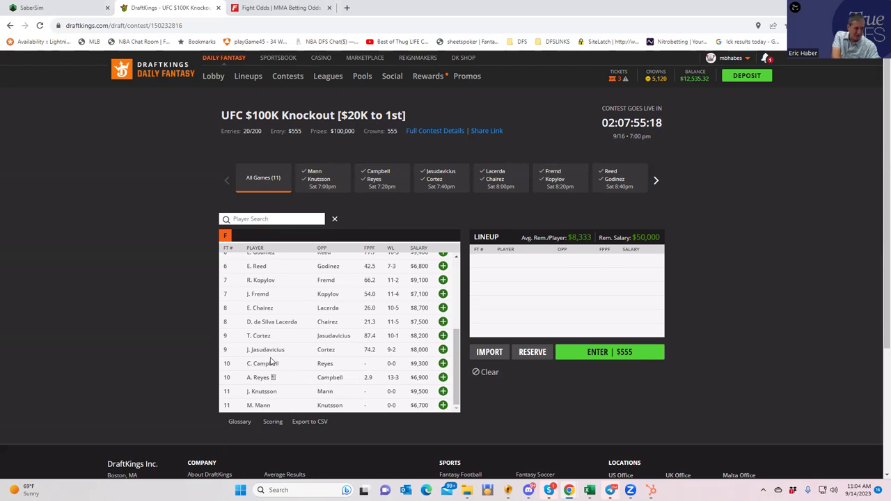
{"action": "left_click", "coordinate": [261, 406]}
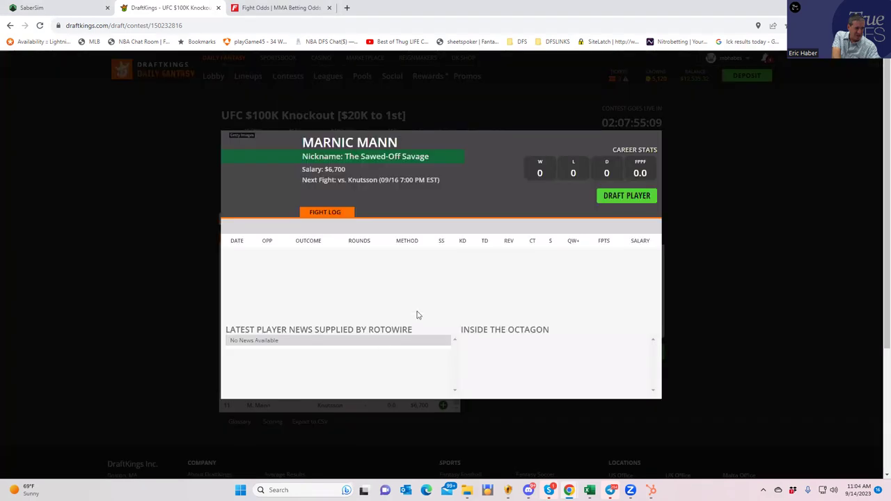
{"action": "left_click", "coordinate": [655, 139]}
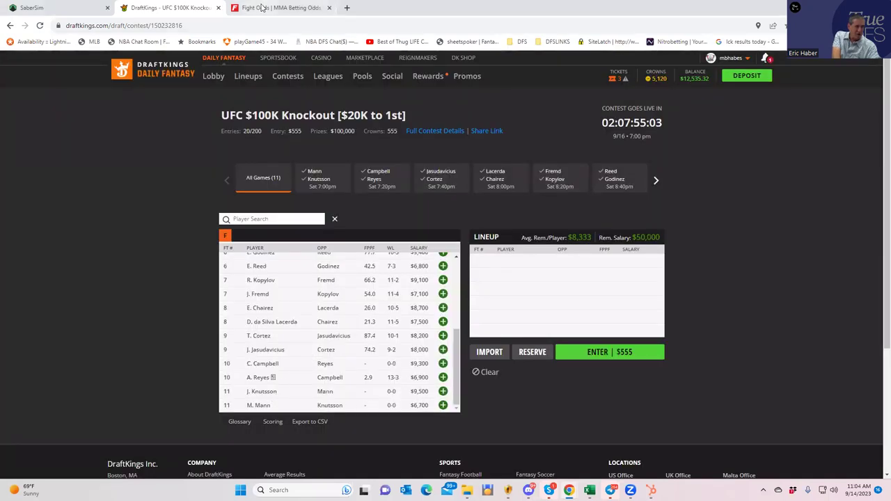
Switch to FightOdds and examine the expanded prop odds for the Josefine Knutsson vs. Marnic Mann fight, then collapse them
{"action": "mouse_move", "coordinate": [261, 8]}
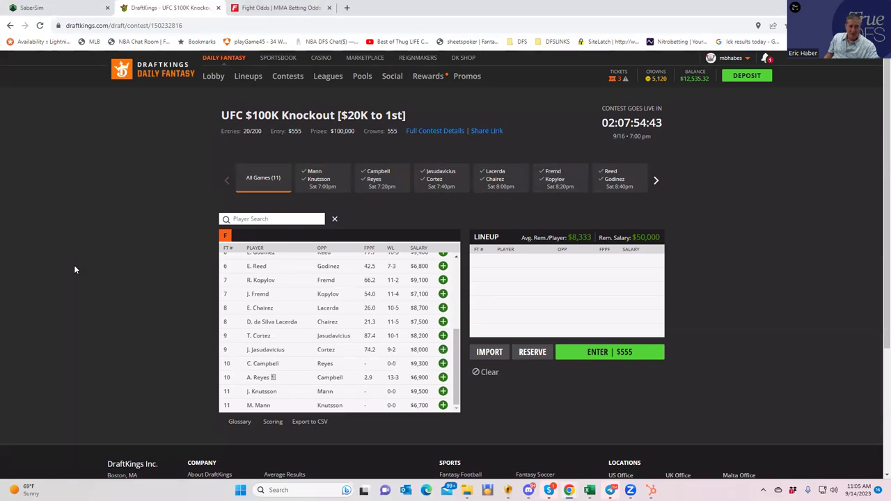
{"action": "left_click", "coordinate": [269, 9]}
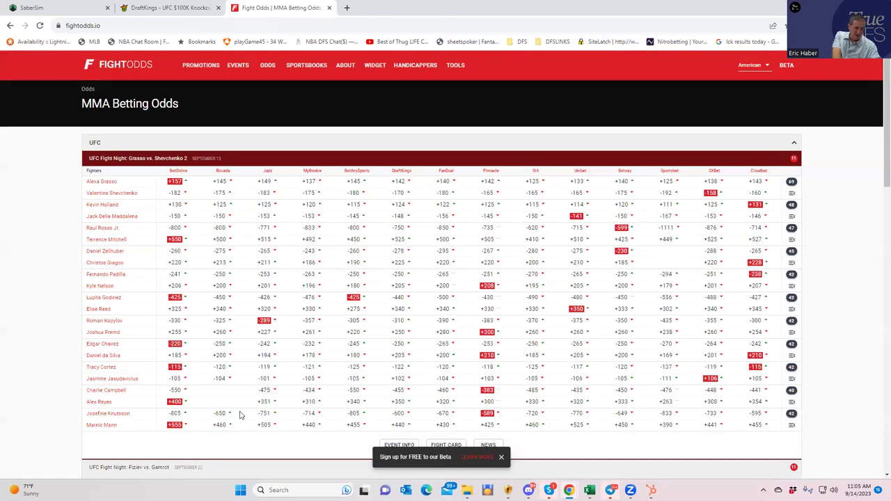
{"action": "scroll", "coordinate": [239, 416], "scroll_direction": "down", "scroll_amount": 1}
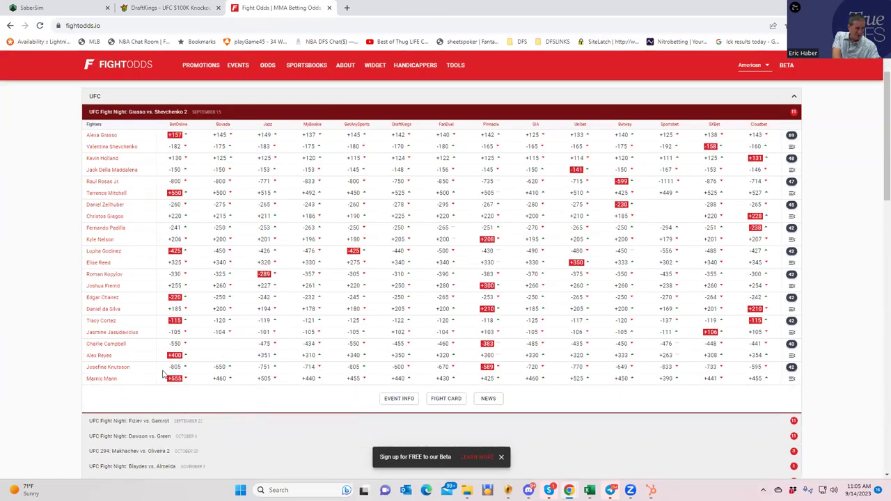
{"action": "left_click", "coordinate": [791, 369]}
{"action": "scroll", "coordinate": [259, 411], "scroll_direction": "down", "scroll_amount": 2}
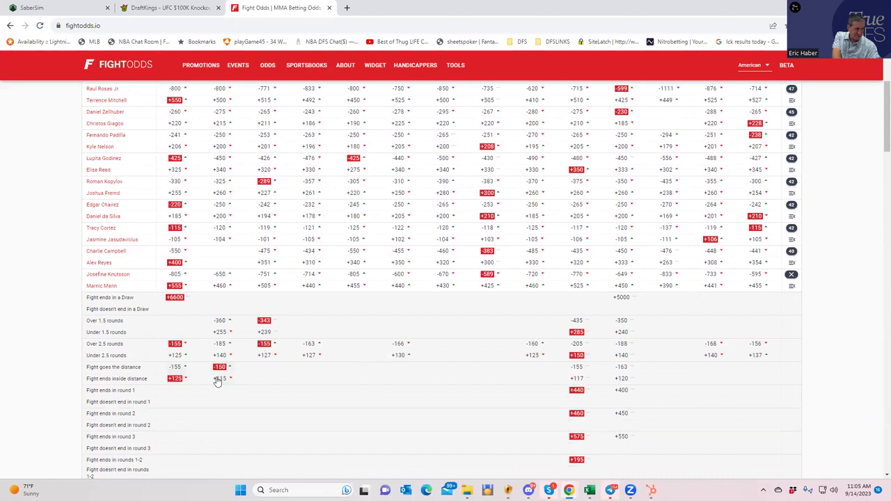
{"action": "scroll", "coordinate": [314, 390], "scroll_direction": "down", "scroll_amount": 2}
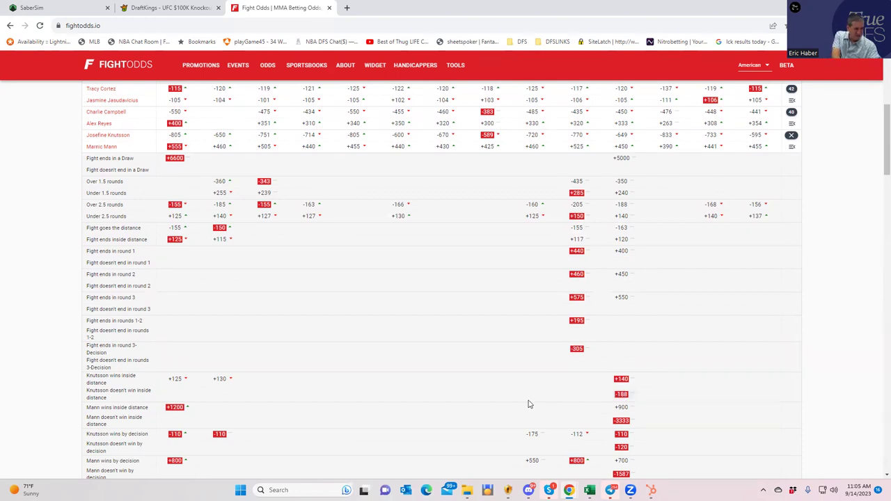
{"action": "scroll", "coordinate": [529, 405], "scroll_direction": "down", "scroll_amount": 3}
{"action": "scroll", "coordinate": [522, 419], "scroll_direction": "down", "scroll_amount": 1}
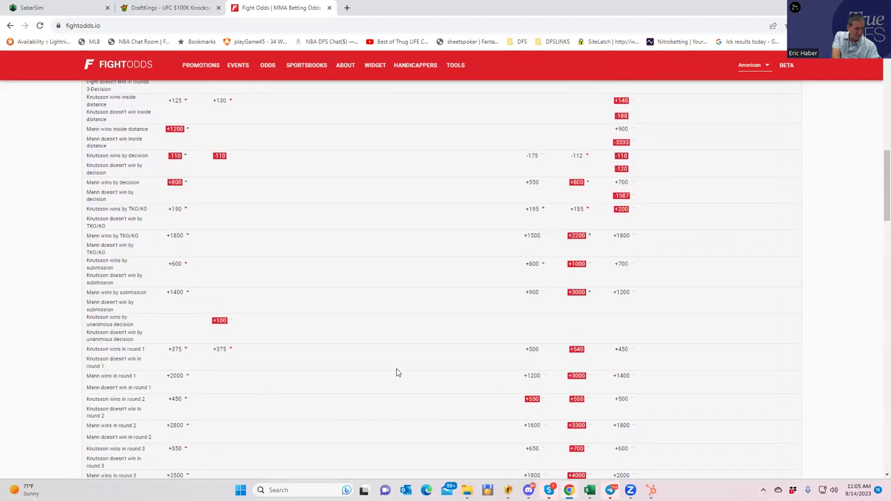
{"action": "scroll", "coordinate": [641, 365], "scroll_direction": "up", "scroll_amount": 6}
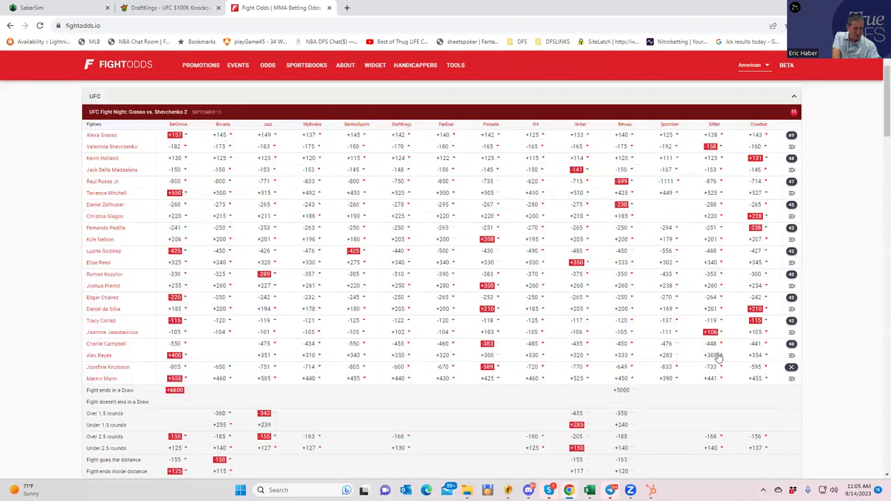
{"action": "left_click", "coordinate": [792, 367]}
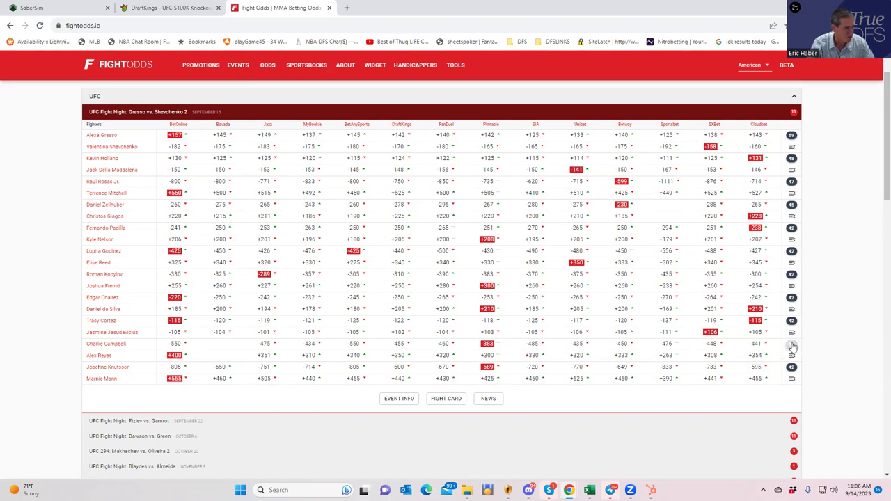
Check the DraftKings player pool, then examine the Charlie Campbell vs. Alex Reyes prop odds on FightOdds and collapse them
{"action": "left_click", "coordinate": [179, 12]}
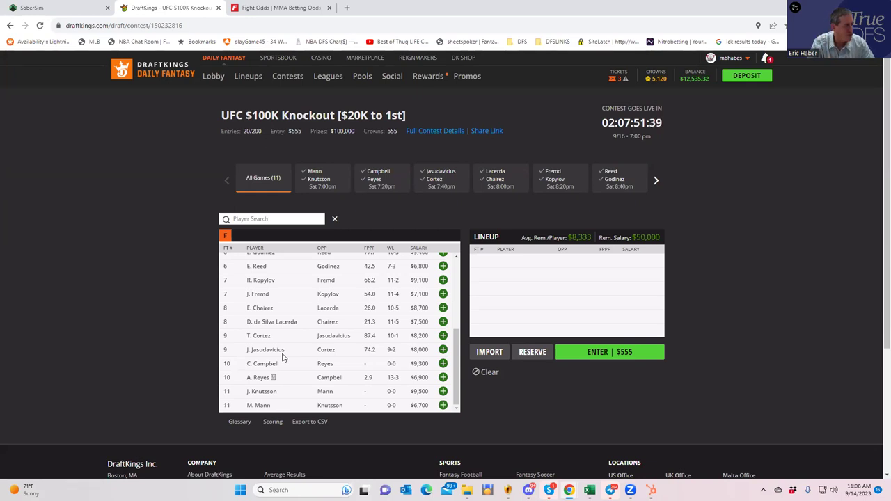
{"action": "left_click", "coordinate": [290, 9]}
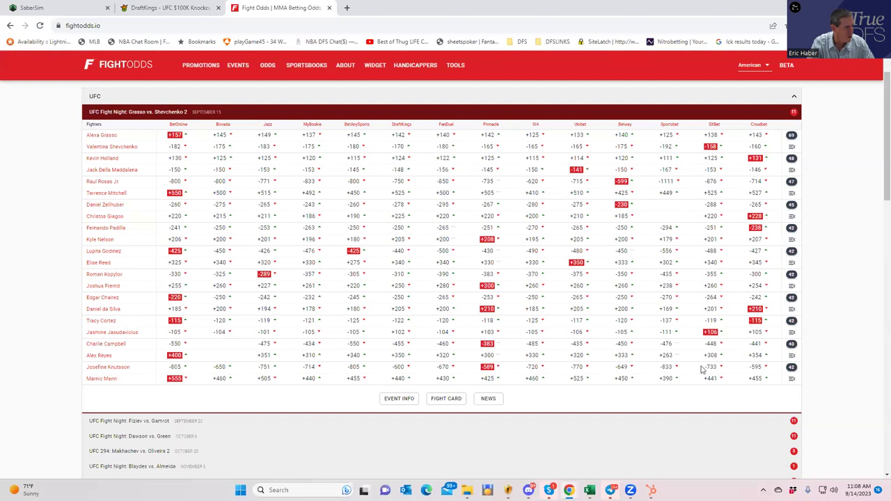
{"action": "left_click", "coordinate": [792, 344]}
{"action": "scroll", "coordinate": [317, 422], "scroll_direction": "down", "scroll_amount": 2}
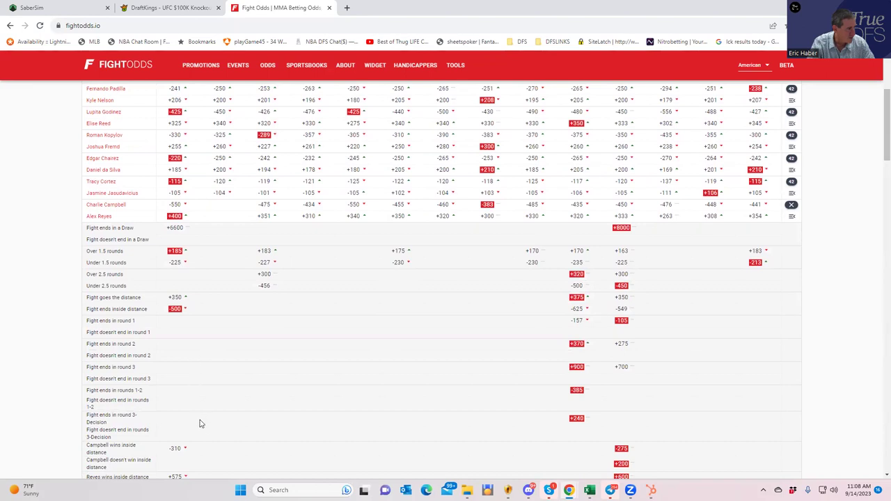
{"action": "scroll", "coordinate": [278, 435], "scroll_direction": "down", "scroll_amount": 1}
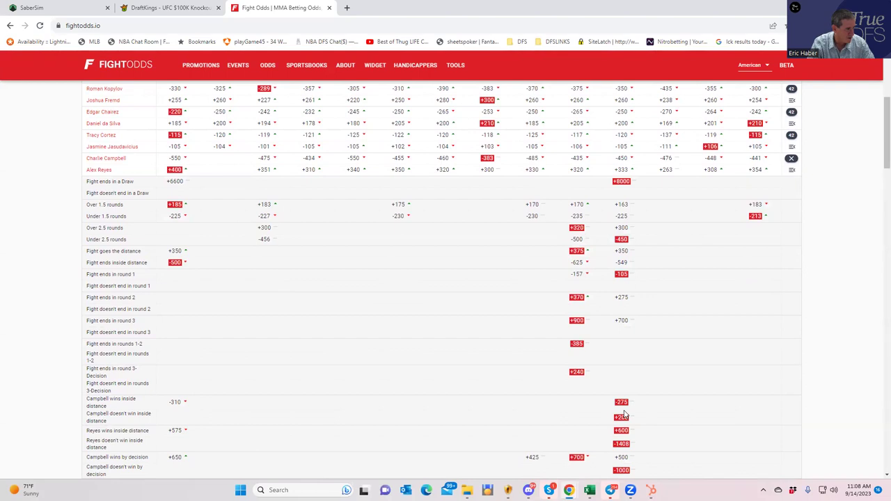
{"action": "scroll", "coordinate": [688, 420], "scroll_direction": "down", "scroll_amount": 2}
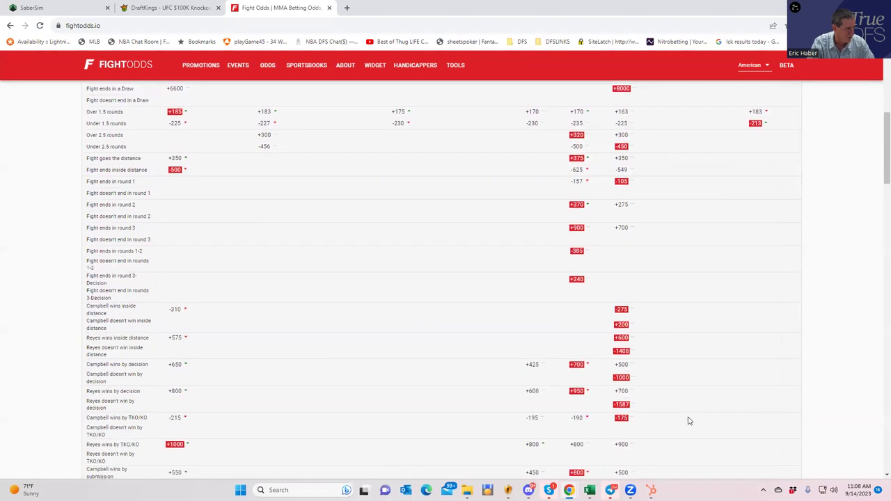
{"action": "scroll", "coordinate": [260, 411], "scroll_direction": "down", "scroll_amount": 3}
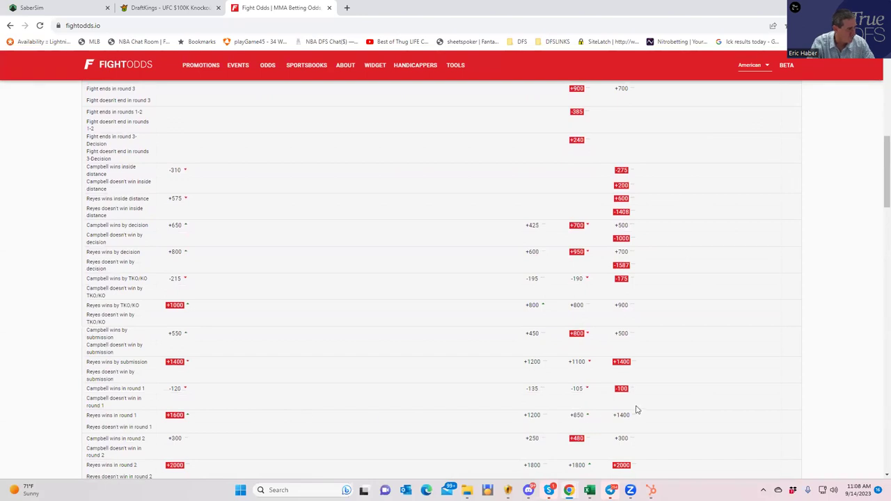
{"action": "scroll", "coordinate": [680, 372], "scroll_direction": "up", "scroll_amount": 6}
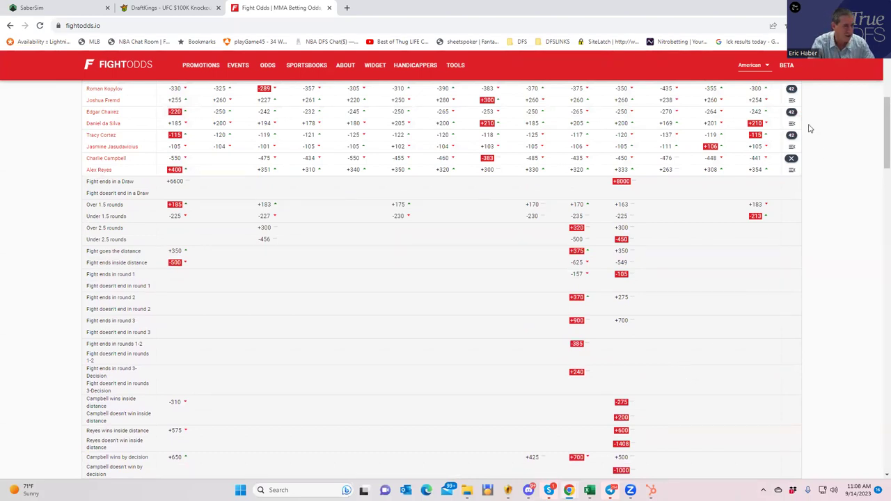
{"action": "left_click", "coordinate": [793, 161]}
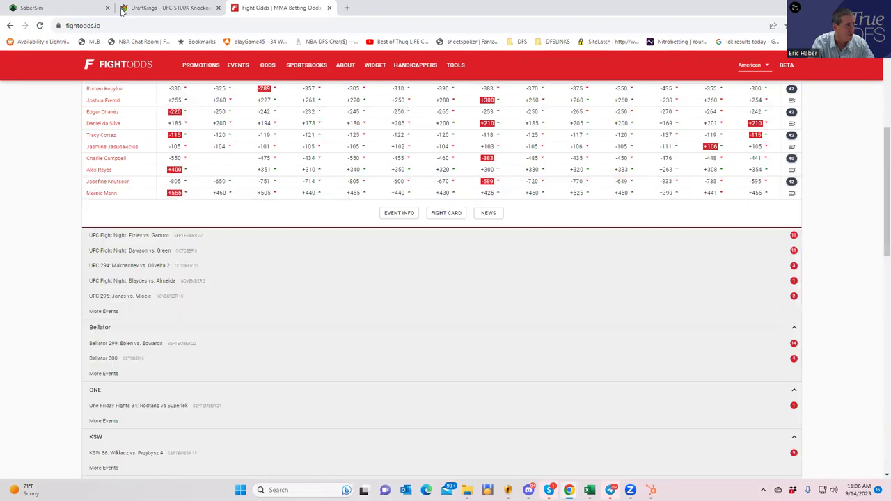
Switch back to the DraftKings contest and add C. Campbell to the lineup
{"action": "left_click", "coordinate": [158, 10]}
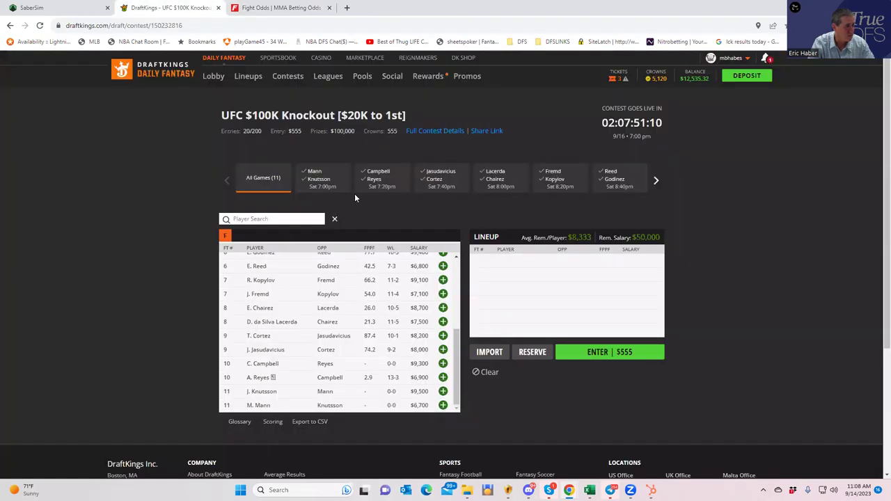
{"action": "left_click", "coordinate": [444, 364]}
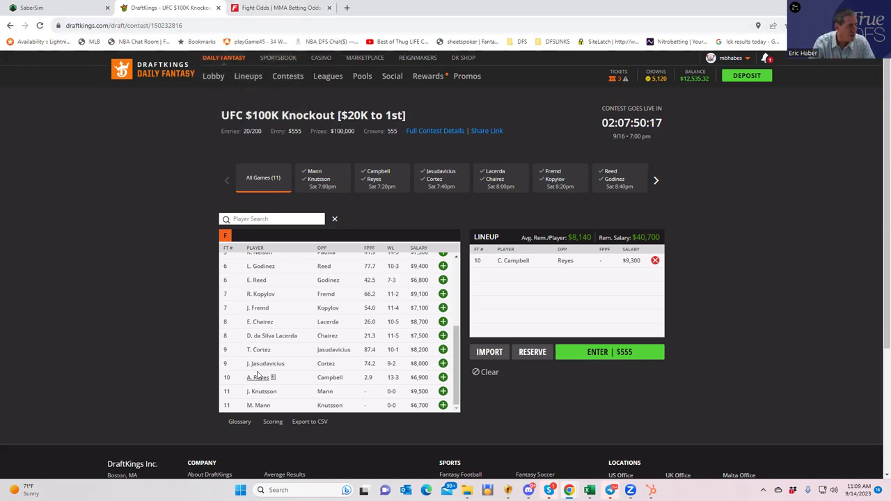
Return to FightOdds to review the round and finish props for Campbell vs. Reyes again, and collapse them
{"action": "left_click", "coordinate": [262, 6]}
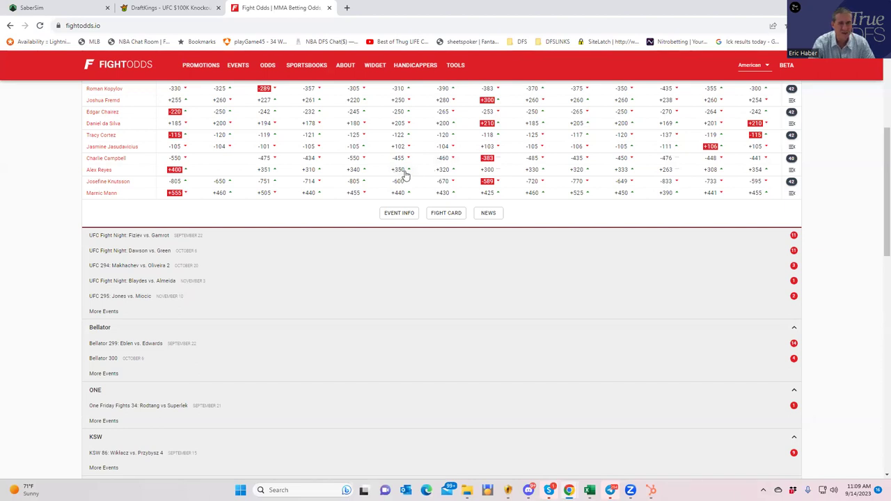
{"action": "left_click", "coordinate": [792, 158]}
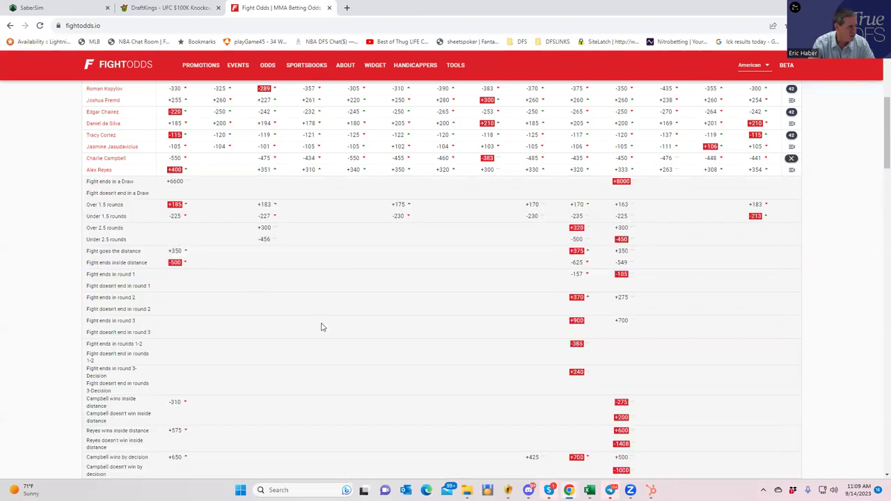
{"action": "scroll", "coordinate": [320, 328], "scroll_direction": "down", "scroll_amount": 3}
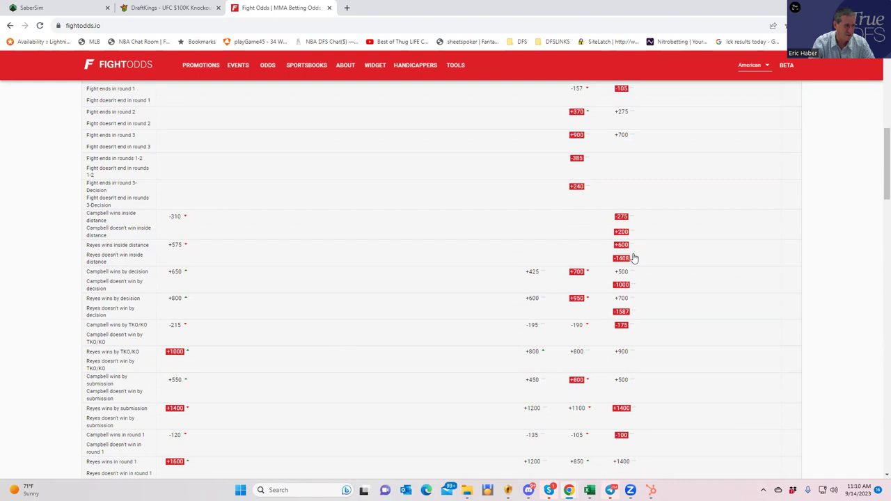
{"action": "scroll", "coordinate": [659, 256], "scroll_direction": "up", "scroll_amount": 2}
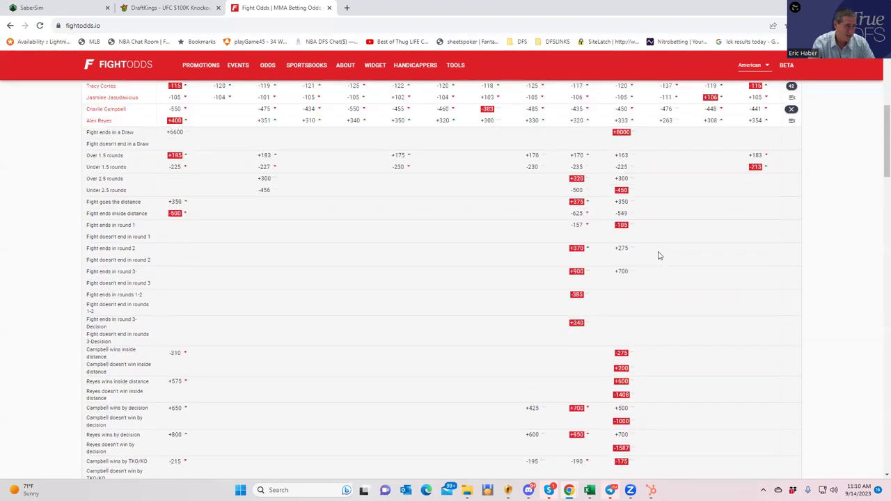
{"action": "scroll", "coordinate": [670, 234], "scroll_direction": "up", "scroll_amount": 1}
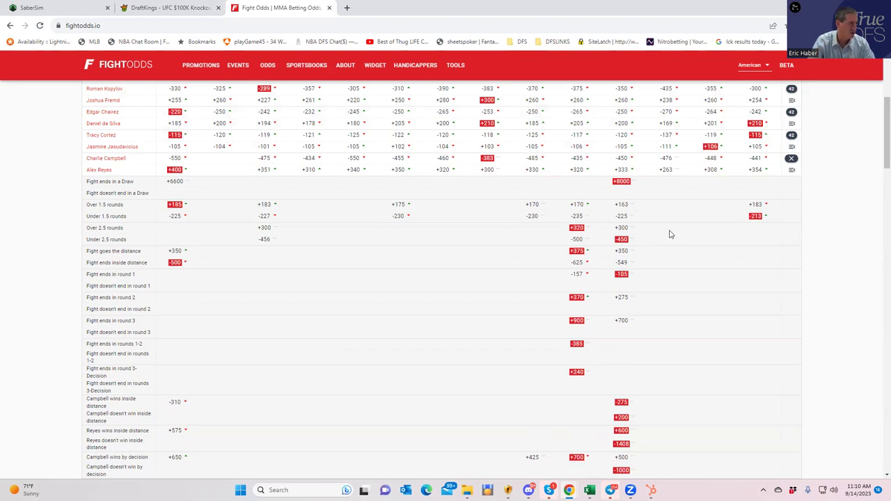
{"action": "left_click", "coordinate": [792, 160]}
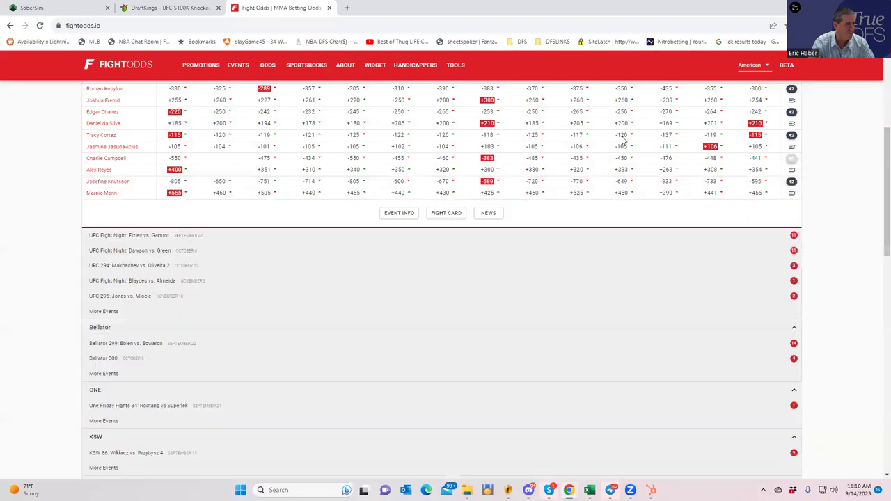
Compare the DraftKings player pool with FightOdds and examine the Tracy Cortez vs. Jasmine Jasudavicius prop odds, collapsing them when finished
{"action": "left_click", "coordinate": [184, 7]}
{"action": "left_click", "coordinate": [284, 7]}
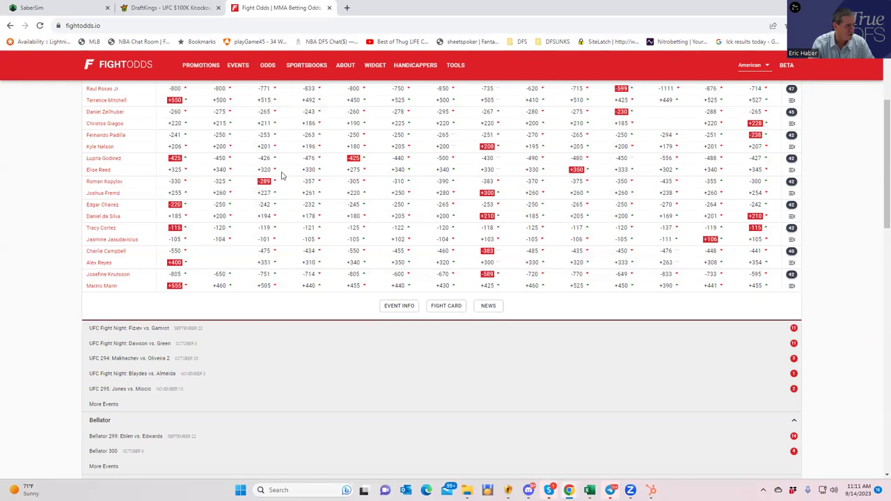
{"action": "left_click", "coordinate": [166, 8]}
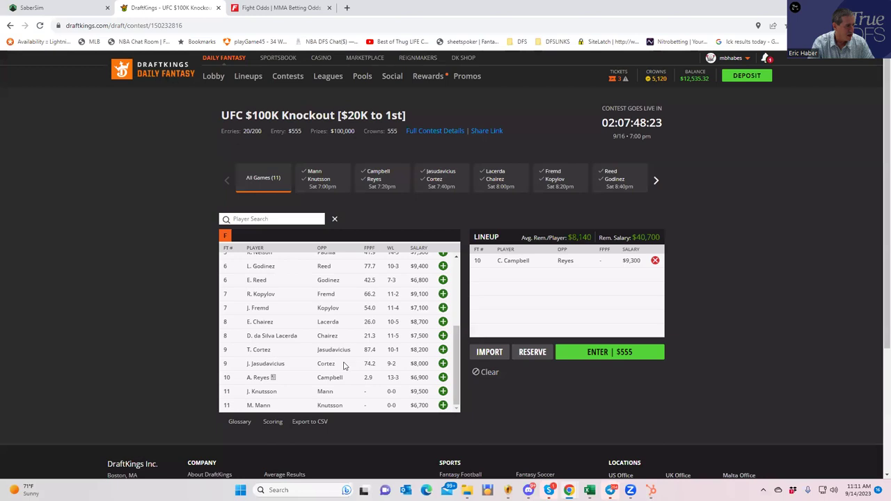
{"action": "left_click", "coordinate": [272, 8]}
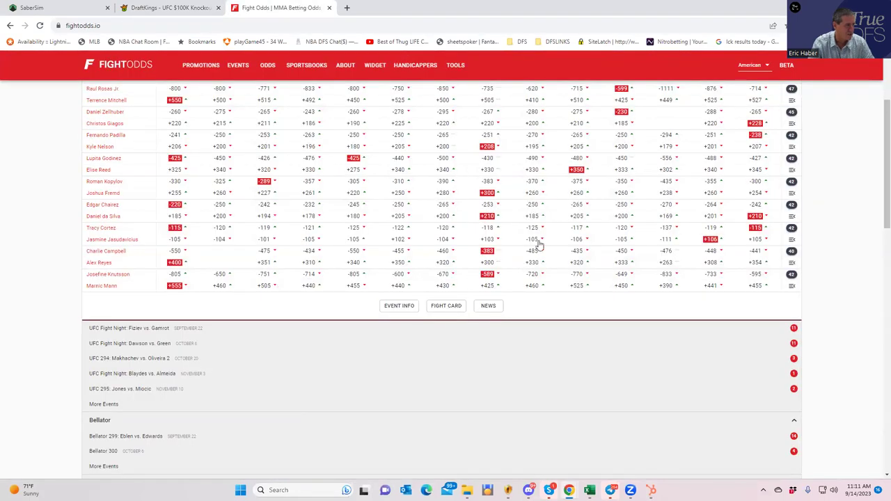
{"action": "left_click", "coordinate": [793, 239]}
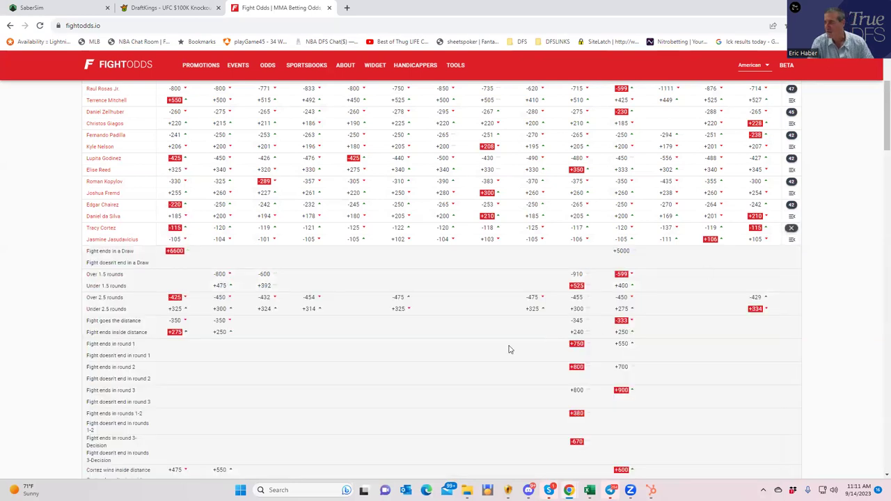
{"action": "scroll", "coordinate": [509, 351], "scroll_direction": "down", "scroll_amount": 2}
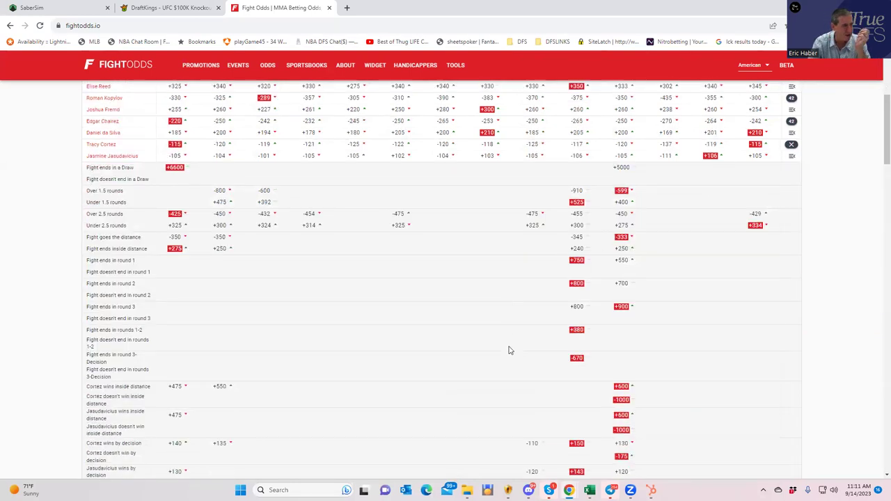
{"action": "scroll", "coordinate": [593, 378], "scroll_direction": "down", "scroll_amount": 1}
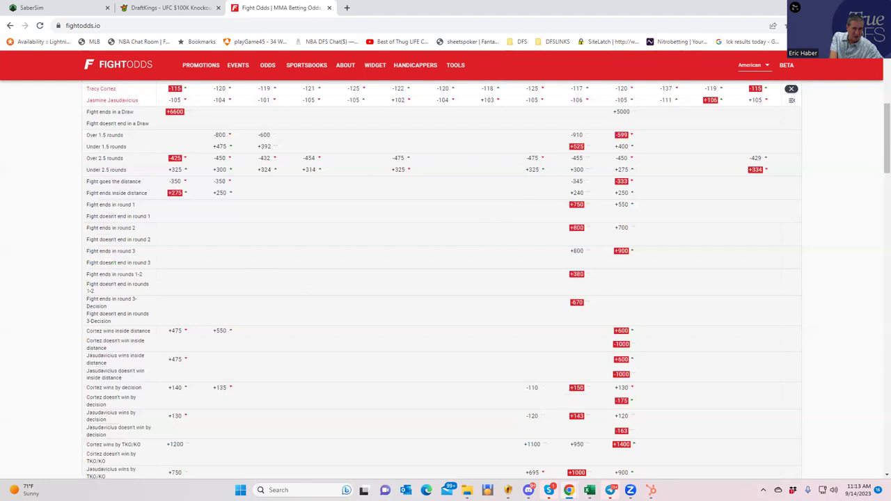
{"action": "scroll", "coordinate": [879, 134], "scroll_direction": "up", "scroll_amount": 2}
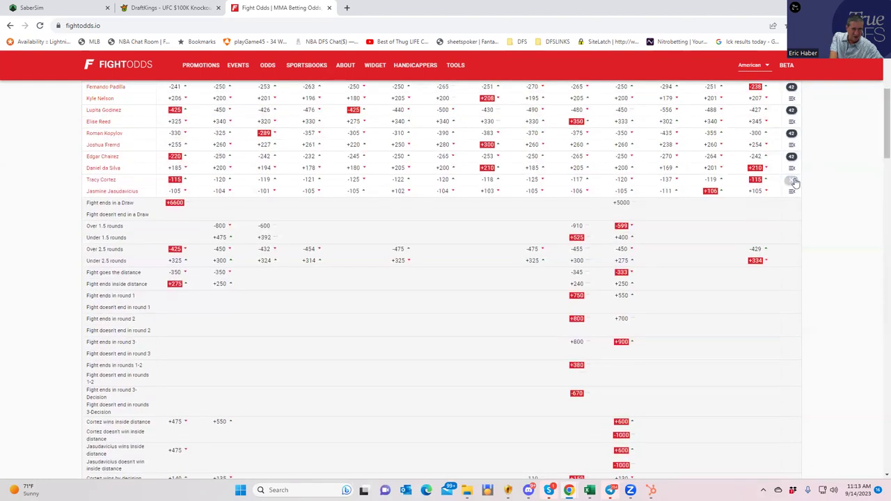
{"action": "left_click", "coordinate": [792, 180]}
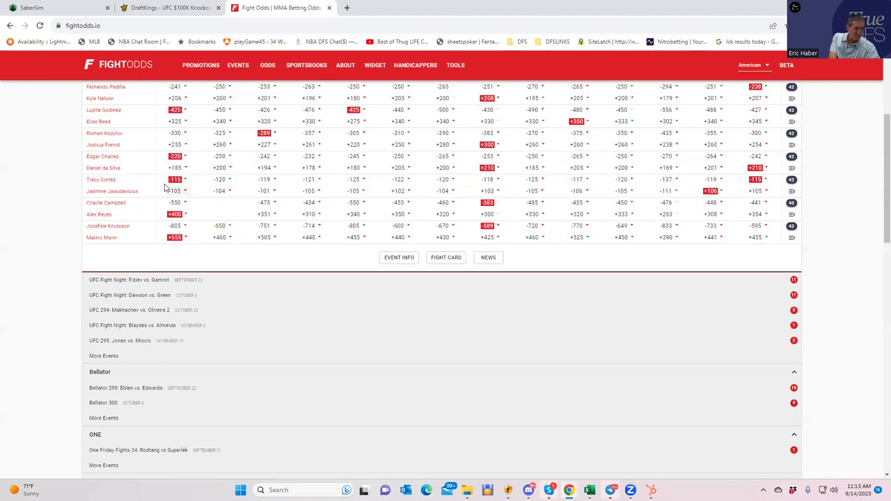
Compare the DraftKings salaries for Chairez and da Silva Lacerda with the Edgar Chairez vs. Daniel da Silva prop odds on FightOdds
{"action": "scroll", "coordinate": [150, 216], "scroll_direction": "up", "scroll_amount": 1}
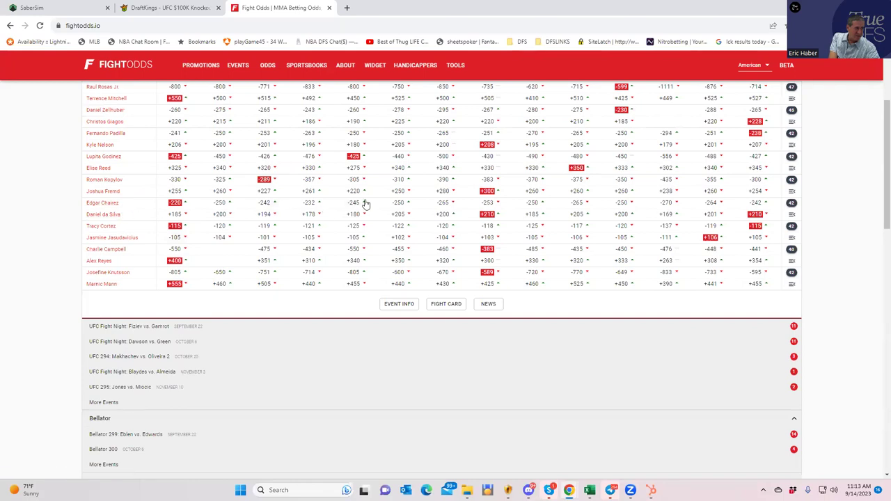
{"action": "left_click", "coordinate": [167, 8]}
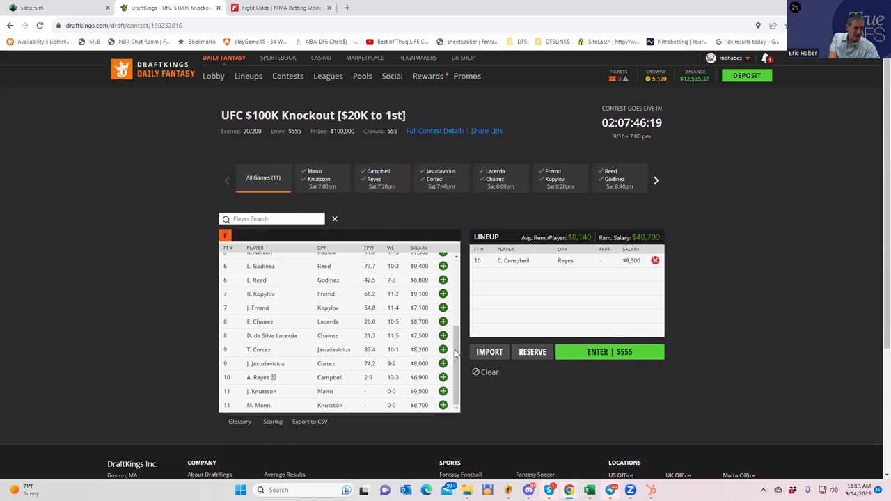
{"action": "scroll", "coordinate": [459, 327], "scroll_direction": "up", "scroll_amount": 2}
{"action": "scroll", "coordinate": [449, 345], "scroll_direction": "down", "scroll_amount": 1}
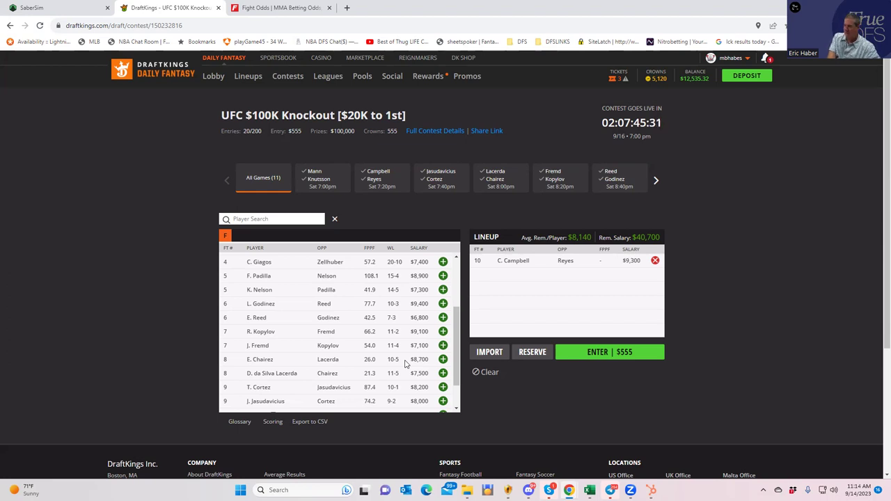
{"action": "left_click", "coordinate": [295, 10]}
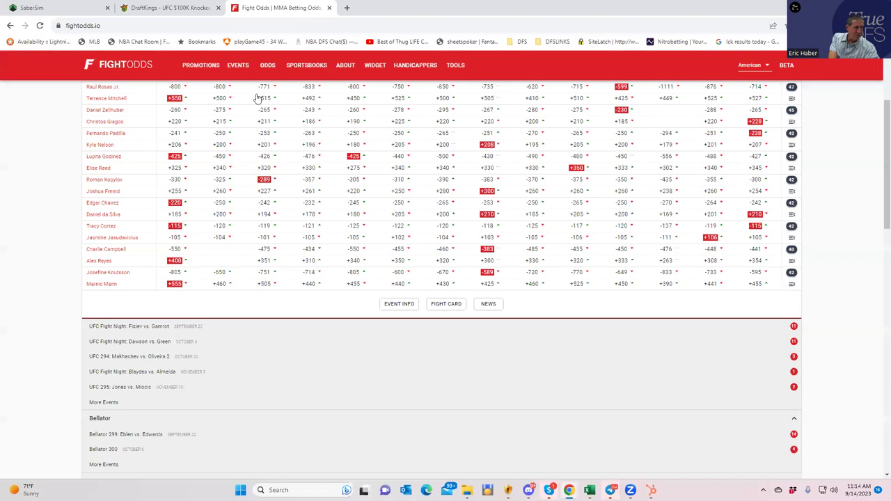
{"action": "left_click", "coordinate": [792, 203]}
{"action": "scroll", "coordinate": [265, 396], "scroll_direction": "down", "scroll_amount": 3}
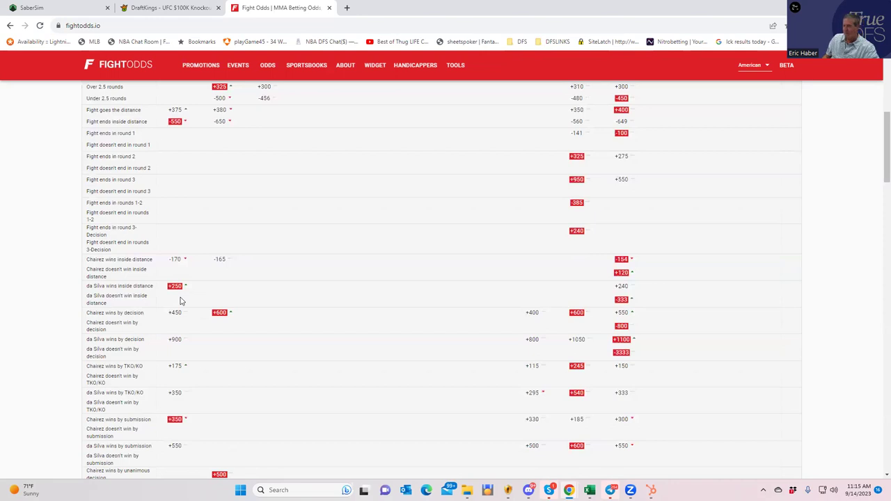
Switch back to the DraftKings contest and add E. Chairez to the lineup
{"action": "left_click", "coordinate": [194, 8]}
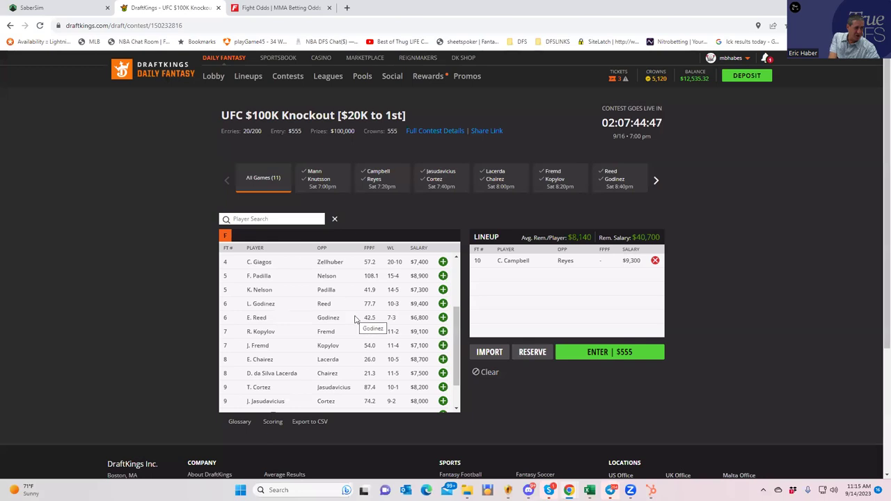
{"action": "left_click", "coordinate": [443, 360]}
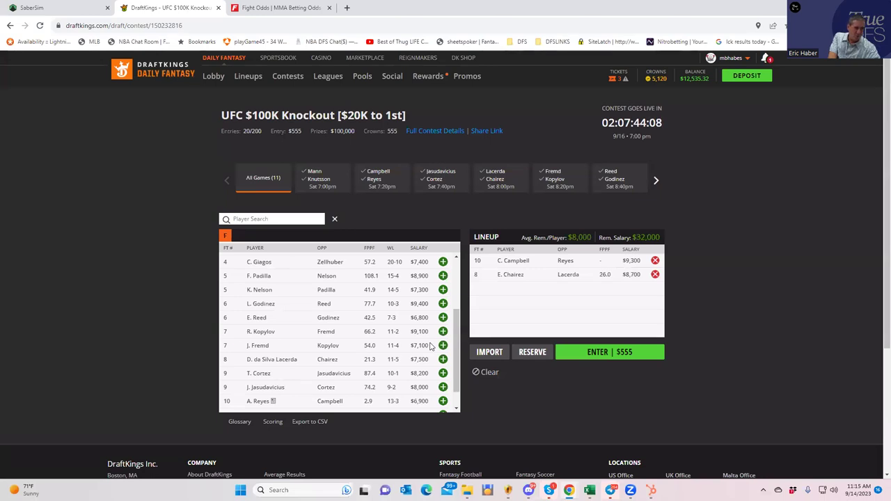
Return to FightOdds, collapse the Chairez vs. da Silva props, and examine the Roman Kopylov vs. Joshua Fremd finish and round props
{"action": "left_click", "coordinate": [292, 8]}
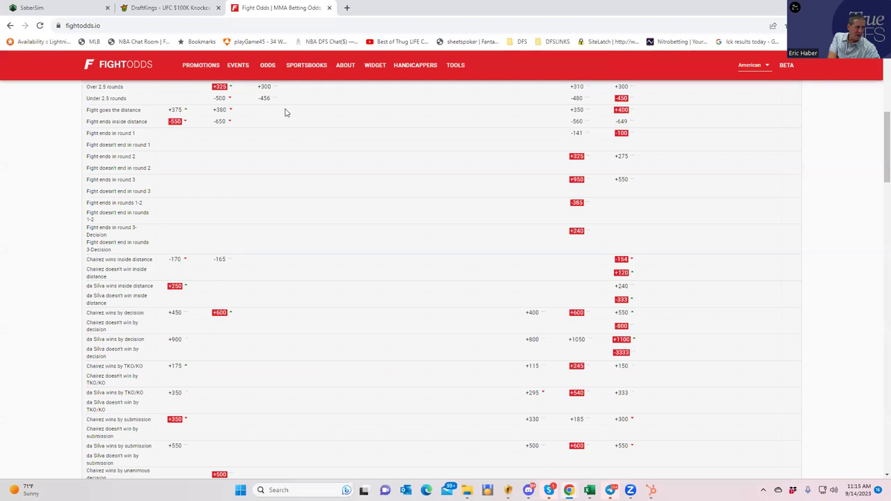
{"action": "scroll", "coordinate": [381, 230], "scroll_direction": "up", "scroll_amount": 3}
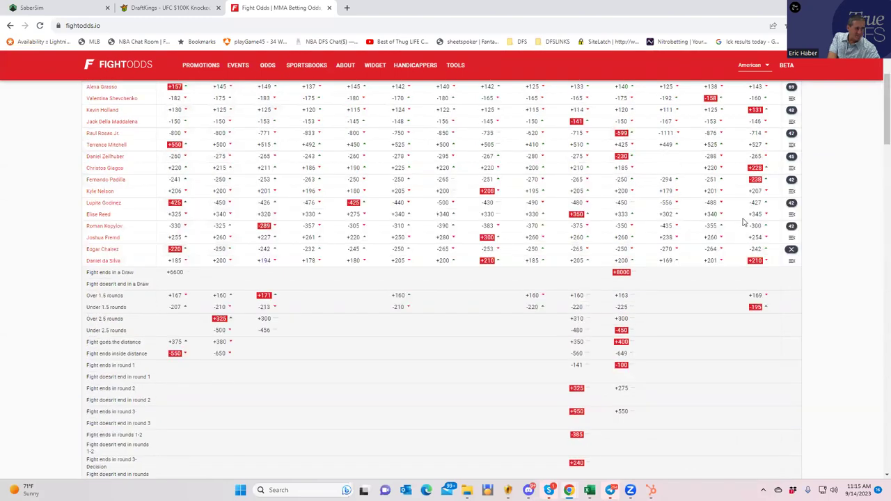
{"action": "left_click", "coordinate": [791, 248]}
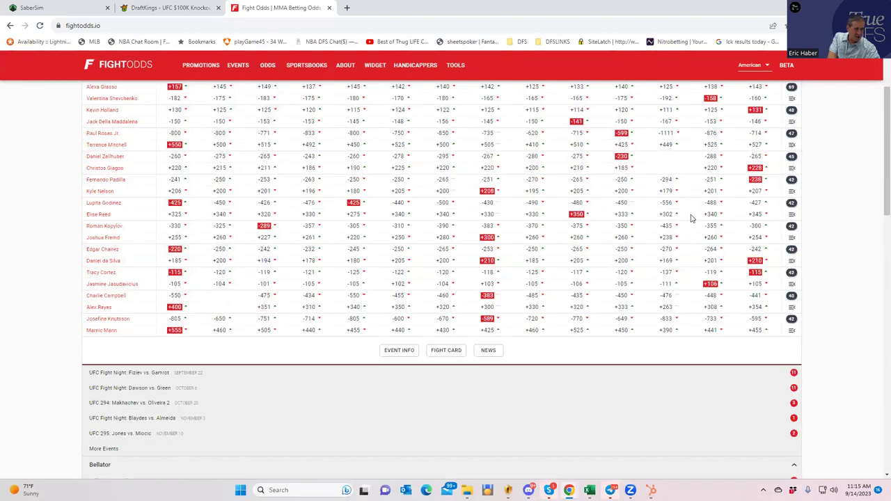
{"action": "left_click", "coordinate": [792, 225]}
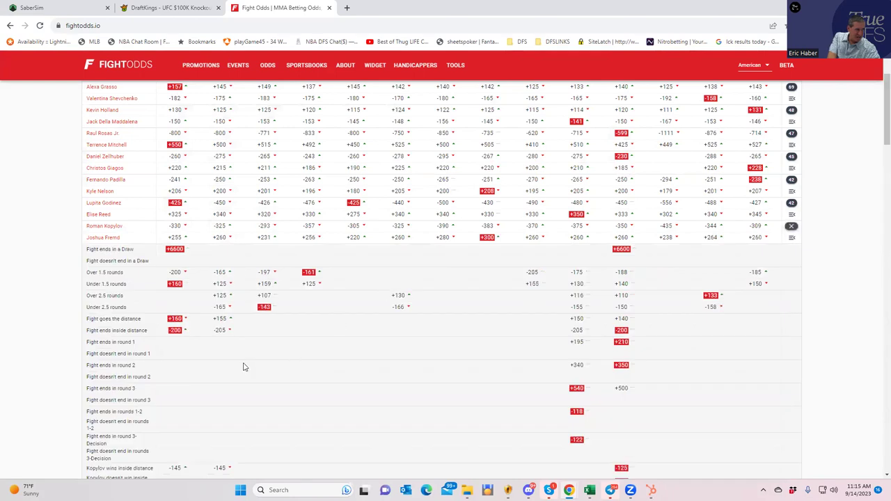
{"action": "scroll", "coordinate": [245, 367], "scroll_direction": "down", "scroll_amount": 2}
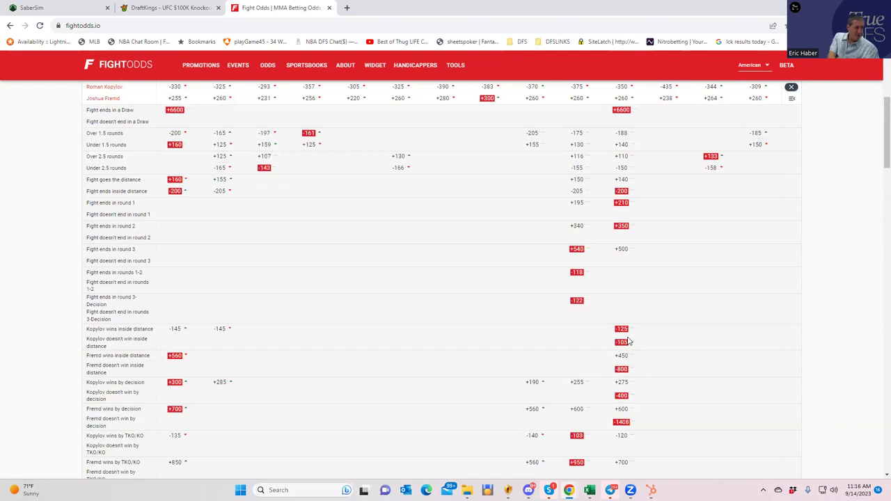
{"action": "scroll", "coordinate": [519, 346], "scroll_direction": "down", "scroll_amount": 2}
{"action": "scroll", "coordinate": [519, 346], "scroll_direction": "down", "scroll_amount": 3}
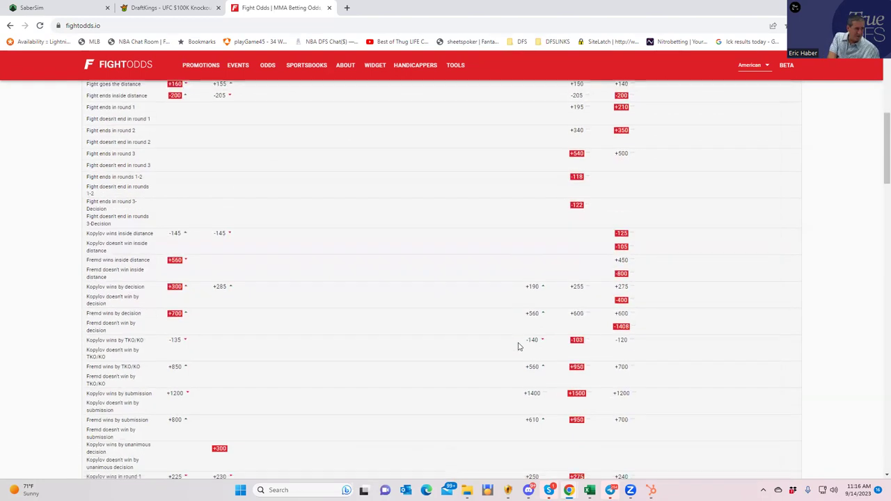
{"action": "scroll", "coordinate": [344, 359], "scroll_direction": "down", "scroll_amount": 1}
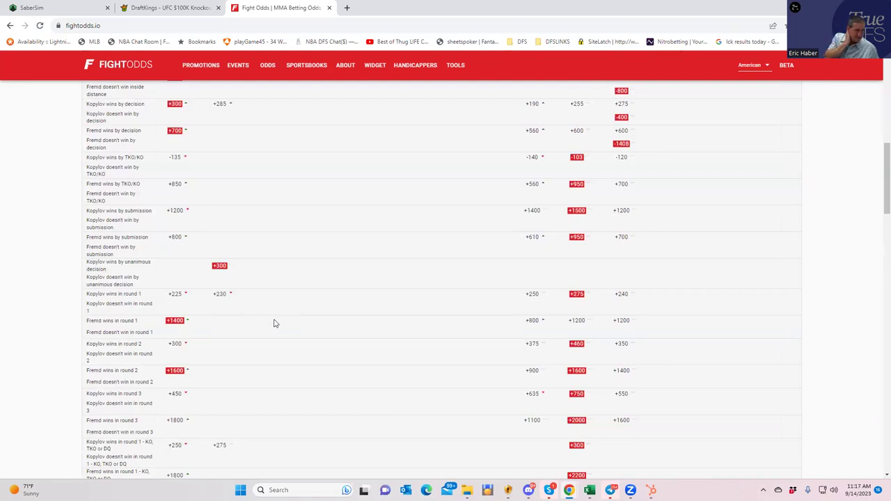
{"action": "scroll", "coordinate": [529, 418], "scroll_direction": "down", "scroll_amount": 2}
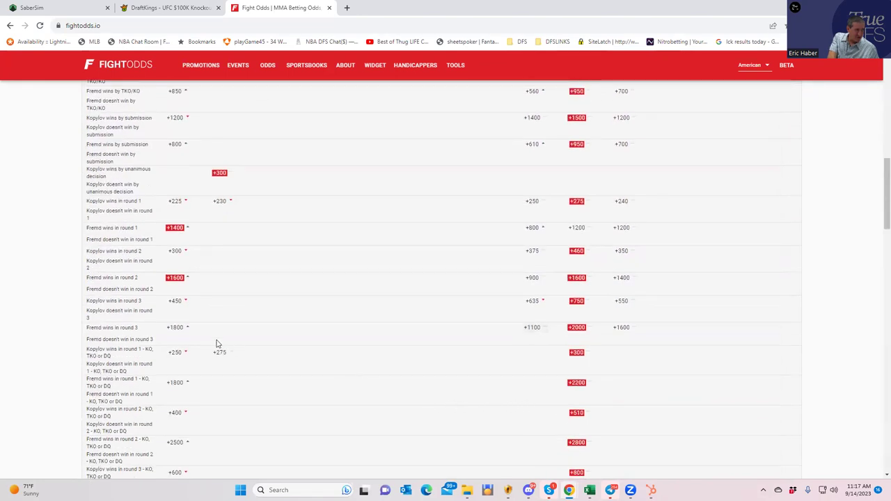
{"action": "scroll", "coordinate": [174, 233], "scroll_direction": "up", "scroll_amount": 2}
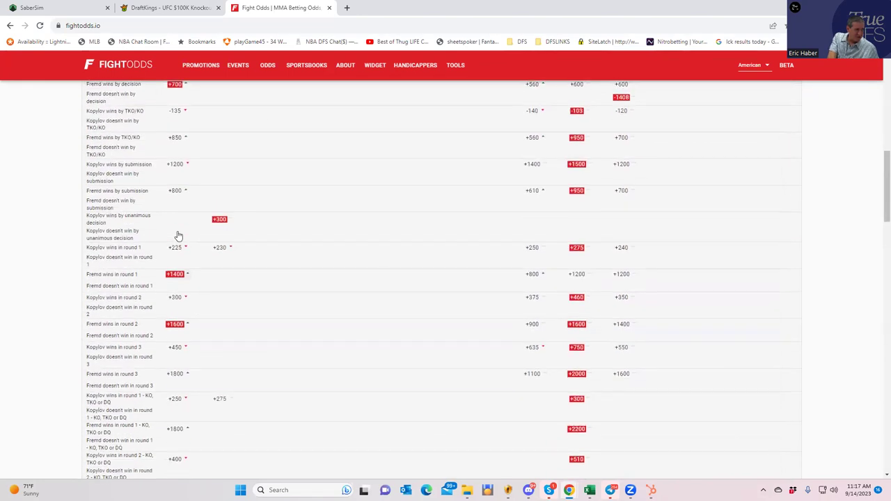
{"action": "scroll", "coordinate": [180, 228], "scroll_direction": "up", "scroll_amount": 2}
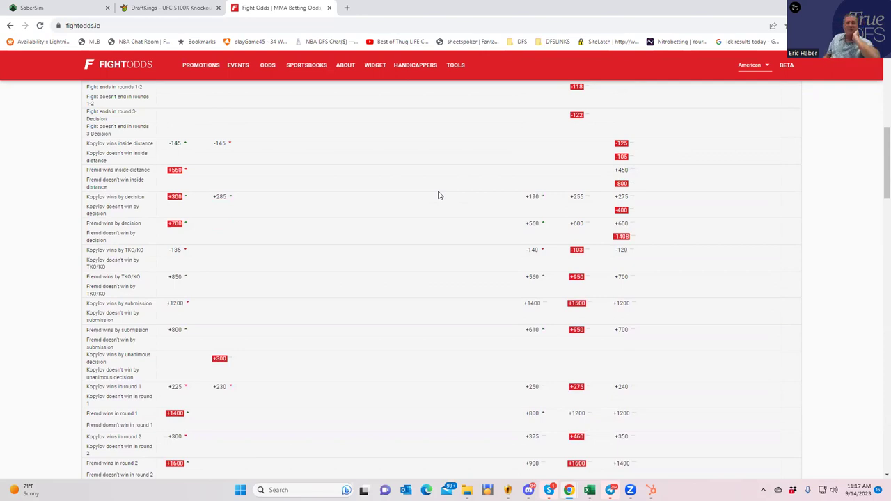
Check the DraftKings contest briefly, then review the Kopylov vs. Fremd moneyline and fight-length odds on FightOdds
{"action": "left_click", "coordinate": [196, 11]}
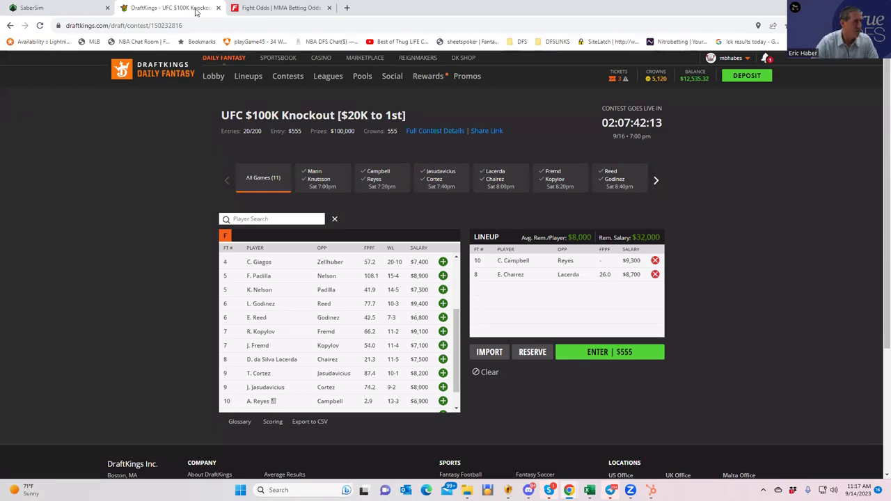
{"action": "left_click", "coordinate": [282, 8]}
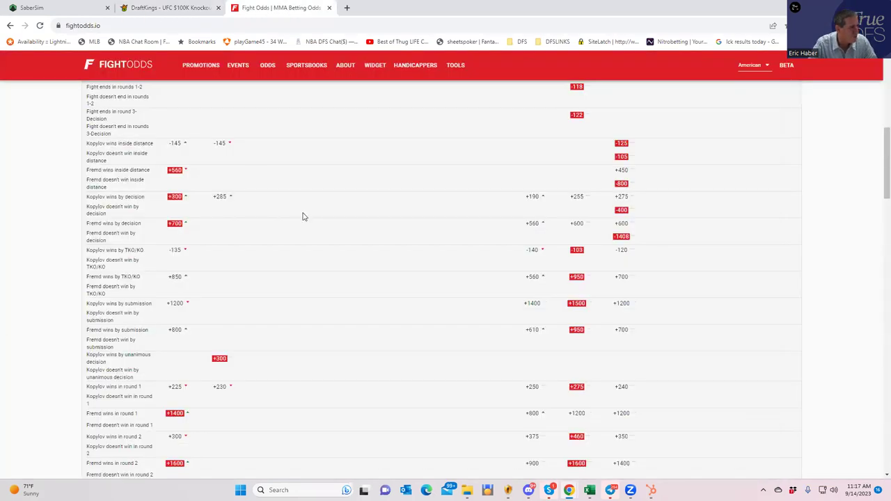
{"action": "scroll", "coordinate": [303, 216], "scroll_direction": "up", "scroll_amount": 3}
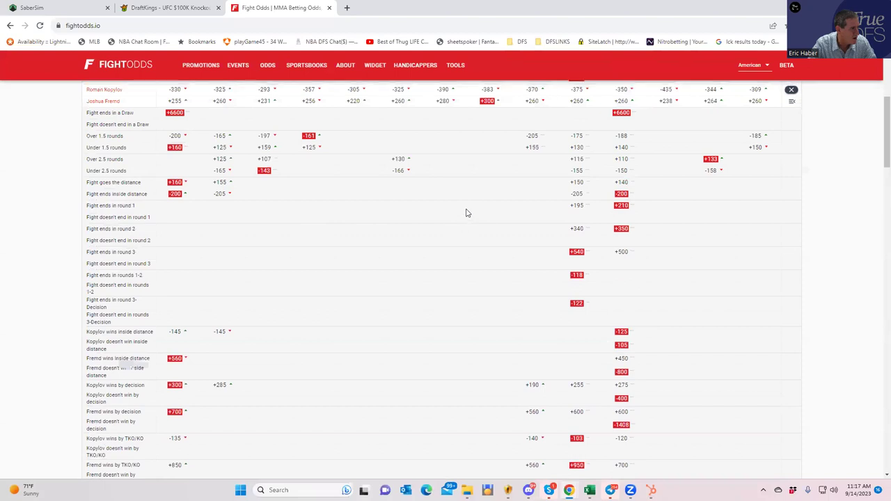
{"action": "scroll", "coordinate": [459, 213], "scroll_direction": "up", "scroll_amount": 2}
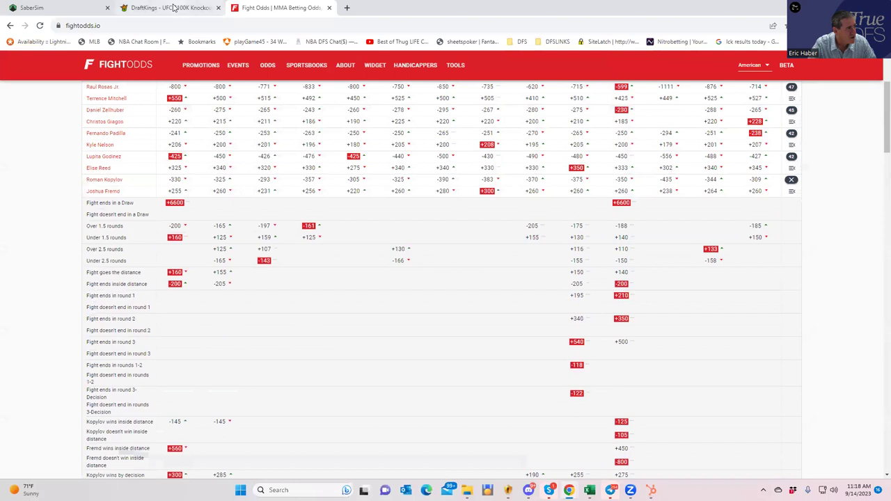
Switch to the DraftKings player pool and examine the fighter salaries around the Kopylov vs. Fremd and Godinez vs. Reed matchups
{"action": "left_click", "coordinate": [174, 7]}
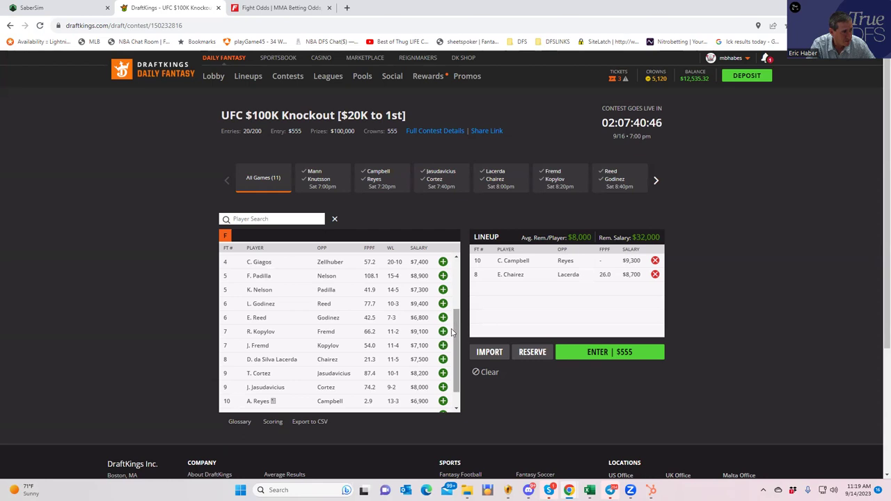
{"action": "scroll", "coordinate": [454, 337], "scroll_direction": "down", "scroll_amount": 1}
{"action": "scroll", "coordinate": [454, 333], "scroll_direction": "up", "scroll_amount": 2}
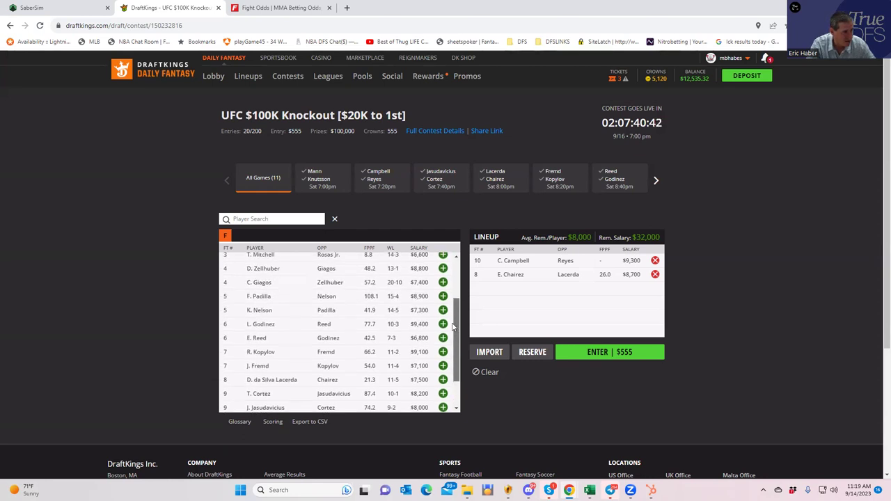
{"action": "scroll", "coordinate": [457, 398], "scroll_direction": "down", "scroll_amount": 3}
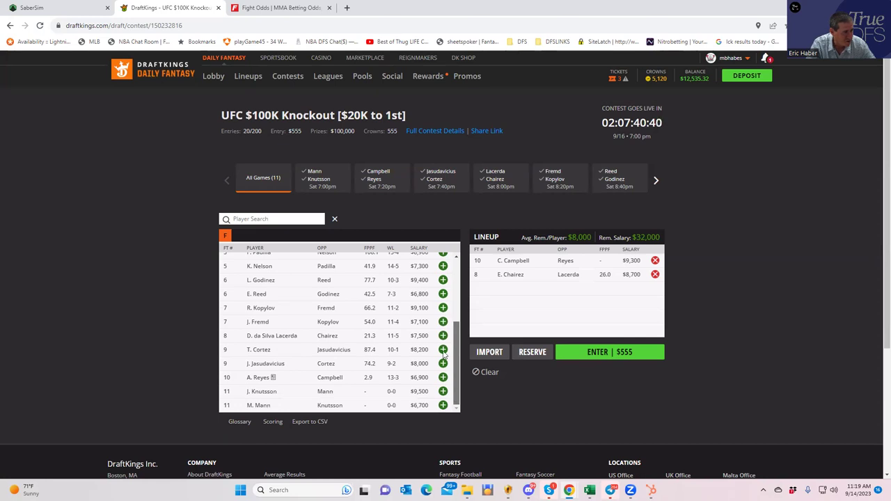
{"action": "scroll", "coordinate": [456, 398], "scroll_direction": "up", "scroll_amount": 1}
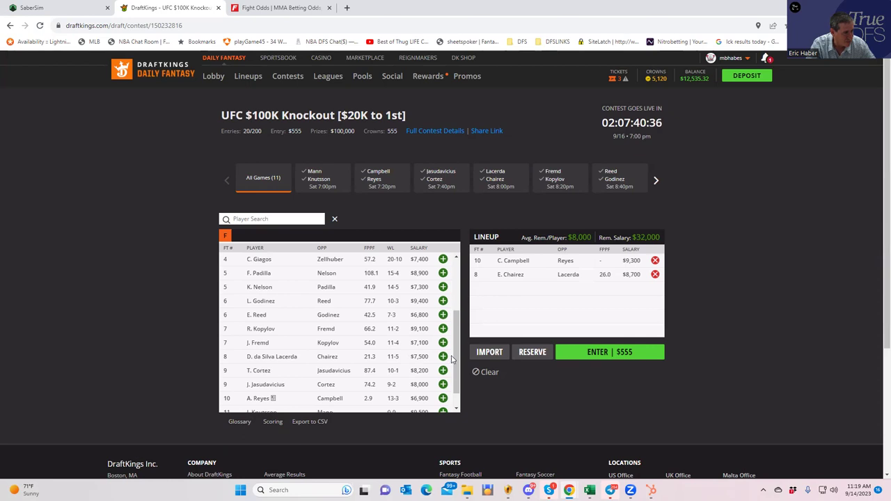
{"action": "scroll", "coordinate": [454, 383], "scroll_direction": "down", "scroll_amount": 1}
{"action": "scroll", "coordinate": [456, 384], "scroll_direction": "up", "scroll_amount": 1}
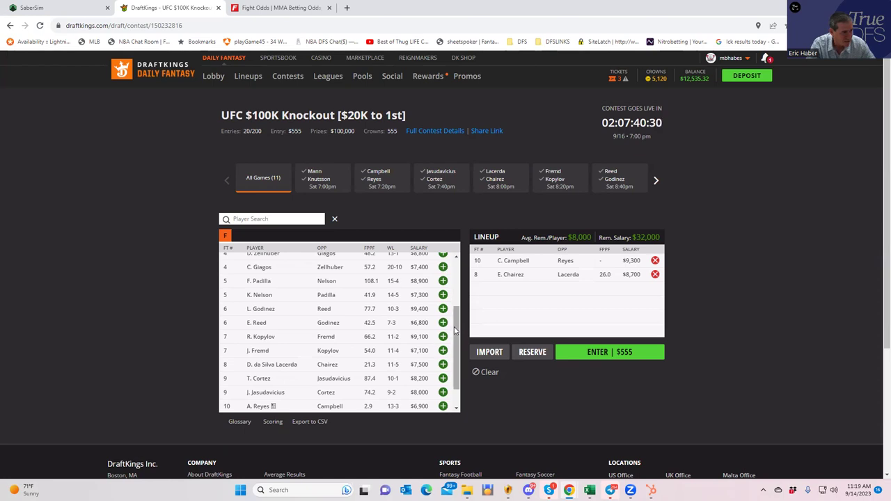
{"action": "scroll", "coordinate": [454, 322], "scroll_direction": "up", "scroll_amount": 1}
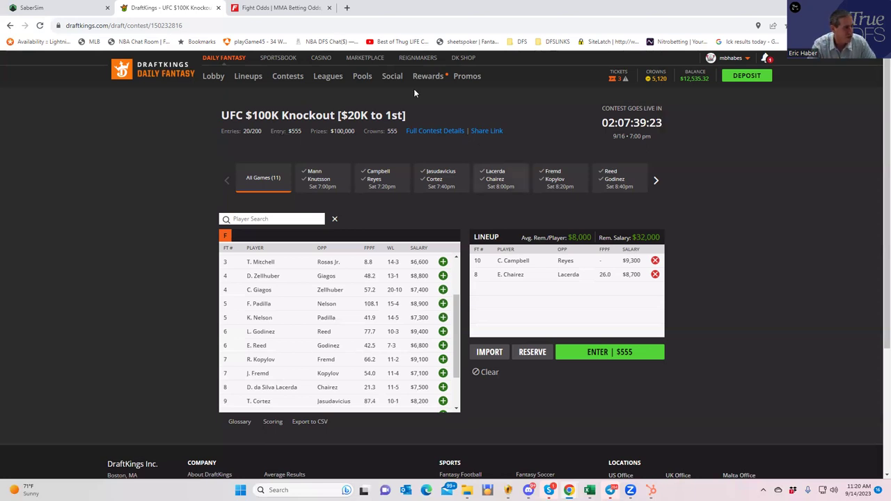
Glance at the FightOdds lines, then review L. Godinez's fight log on her DraftKings player card and close the card
{"action": "left_click", "coordinate": [278, 13]}
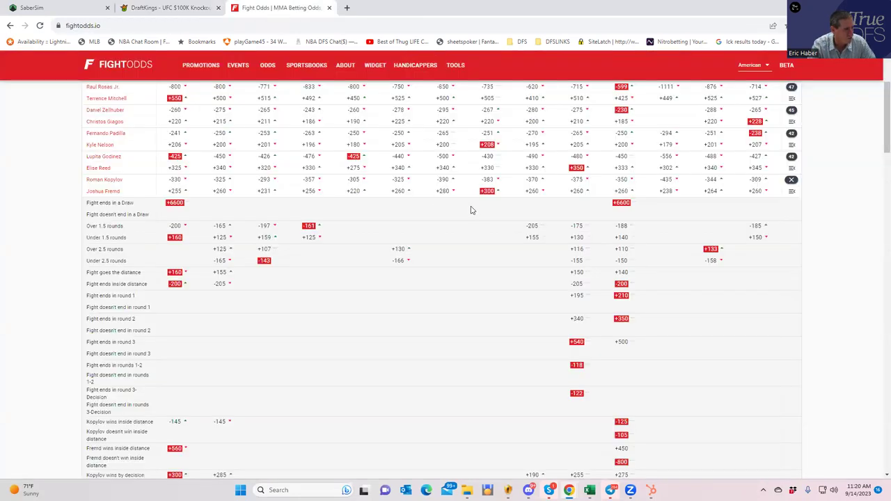
{"action": "left_click", "coordinate": [177, 10]}
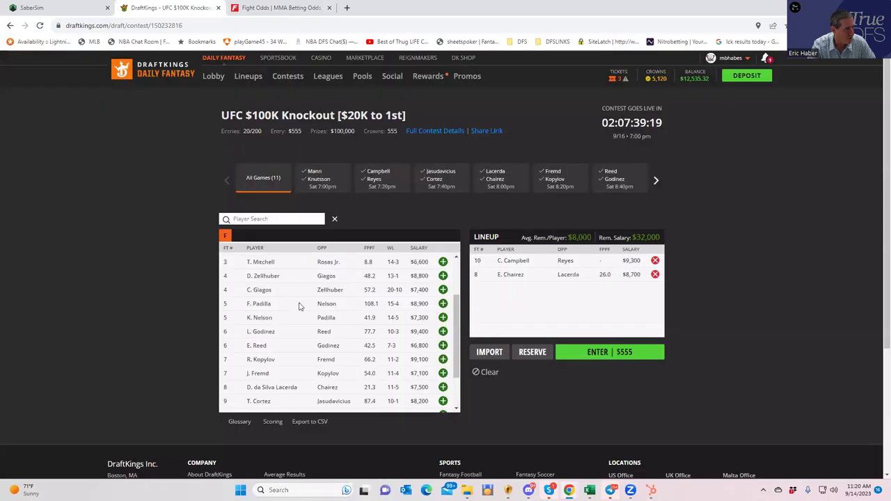
{"action": "left_click", "coordinate": [260, 333]}
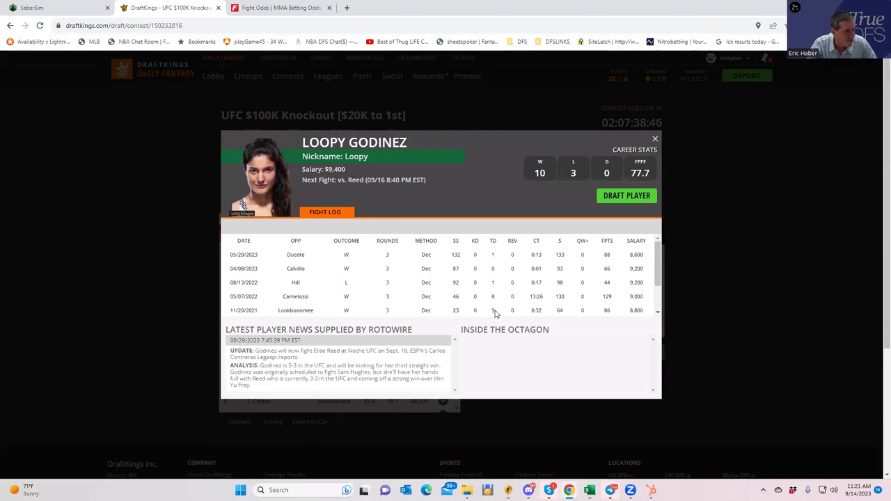
{"action": "scroll", "coordinate": [497, 313], "scroll_direction": "down", "scroll_amount": 1}
{"action": "scroll", "coordinate": [496, 312], "scroll_direction": "down", "scroll_amount": 2}
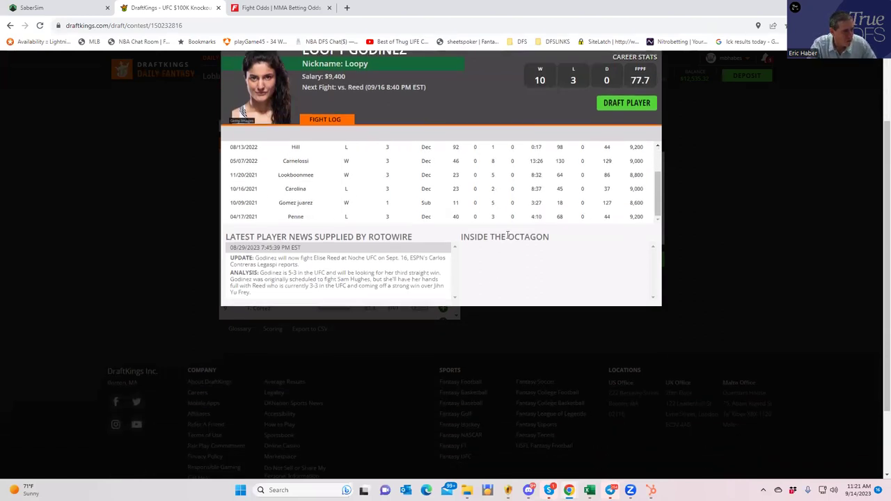
{"action": "scroll", "coordinate": [509, 236], "scroll_direction": "up", "scroll_amount": 3}
{"action": "left_click_drag", "start_coordinate": [654, 234], "coordinate": [652, 175]}
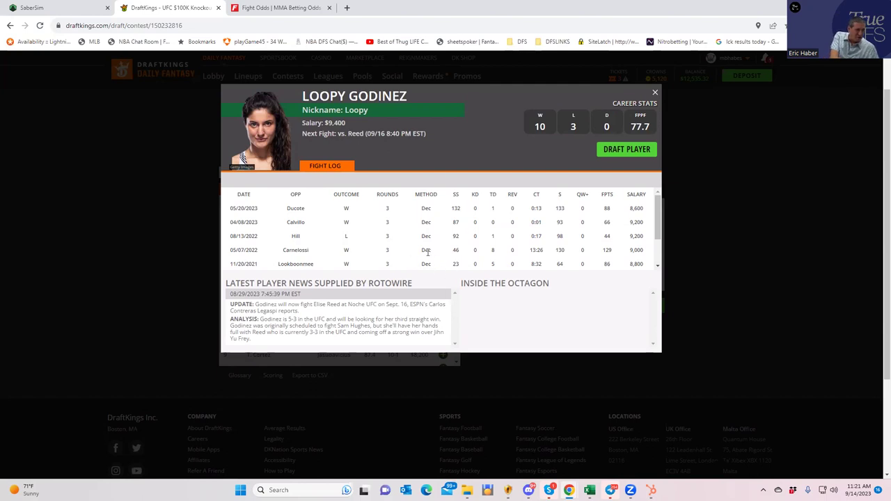
{"action": "scroll", "coordinate": [428, 252], "scroll_direction": "down", "scroll_amount": 2}
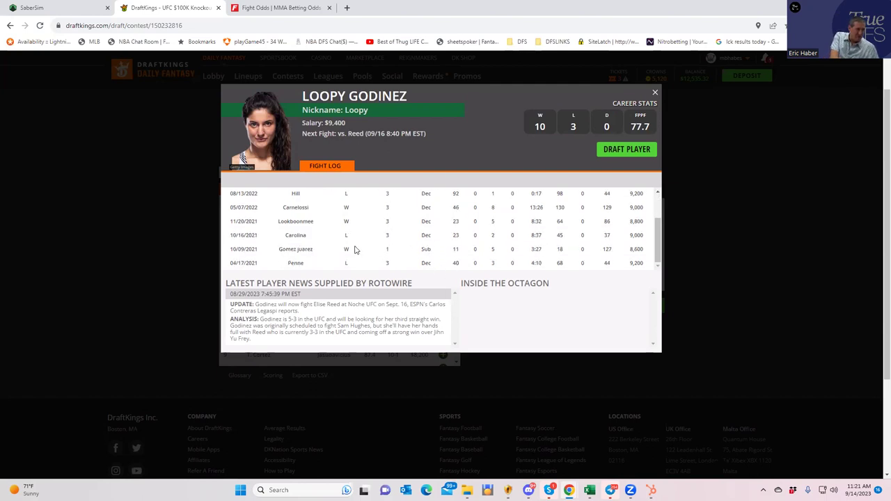
{"action": "scroll", "coordinate": [357, 253], "scroll_direction": "up", "scroll_amount": 2}
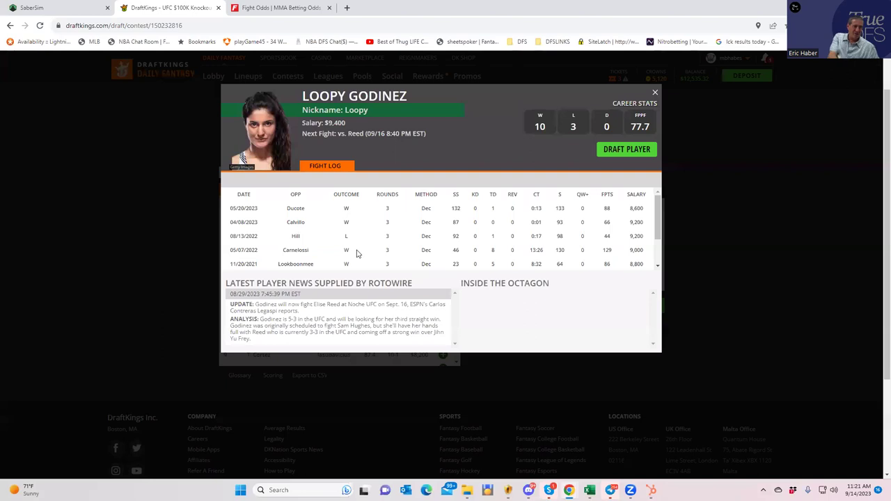
{"action": "left_click", "coordinate": [655, 93]}
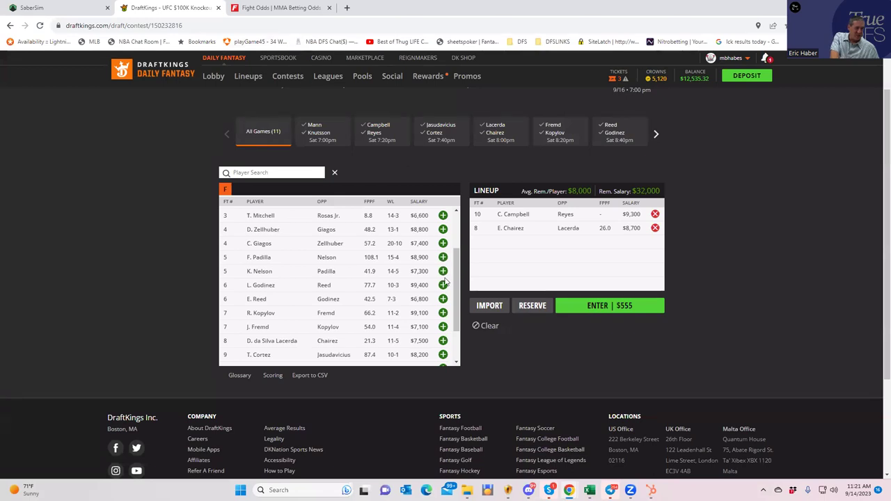
Switch to FightOdds, collapse the Kopylov vs. Fremd props, and expand the Lupita Godinez vs. Elise Reed props to review them
{"action": "left_click", "coordinate": [290, 8]}
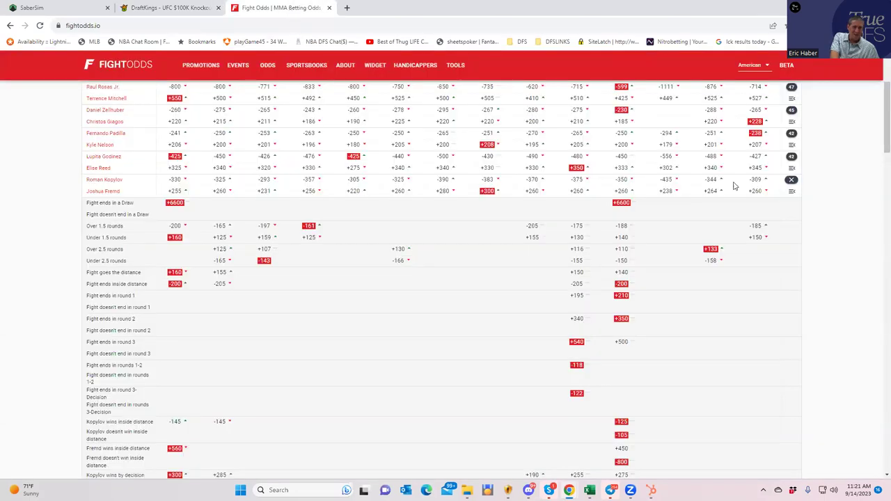
{"action": "left_click", "coordinate": [792, 186]}
{"action": "scroll", "coordinate": [479, 209], "scroll_direction": "up", "scroll_amount": 1}
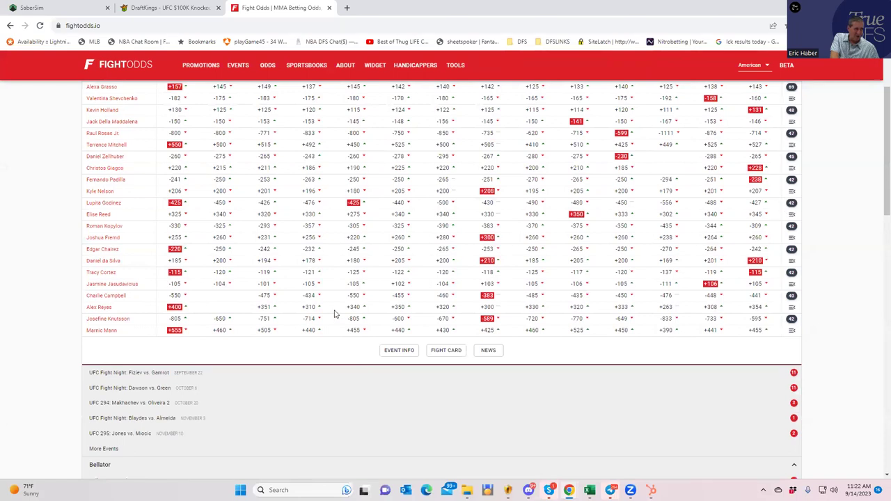
{"action": "left_click", "coordinate": [791, 204]}
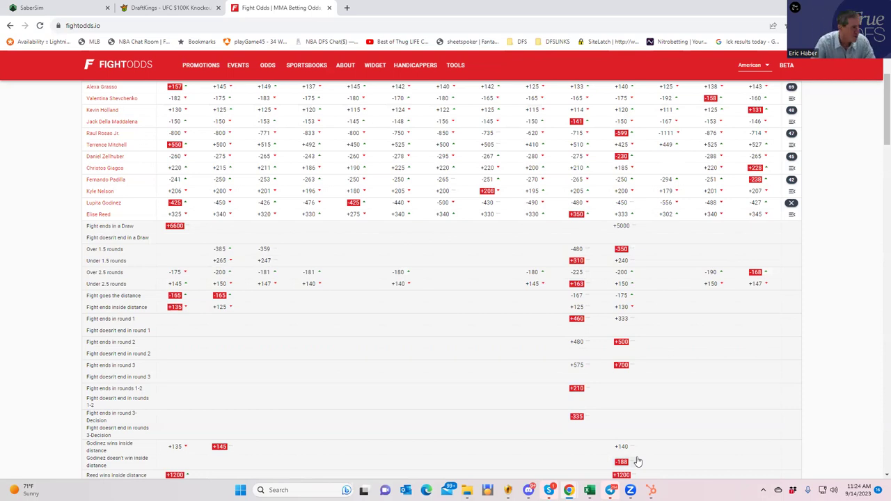
Examine the Godinez vs. Reed fight-length, inside-distance, decision and submission props, and collapse them
{"action": "left_click", "coordinate": [791, 207]}
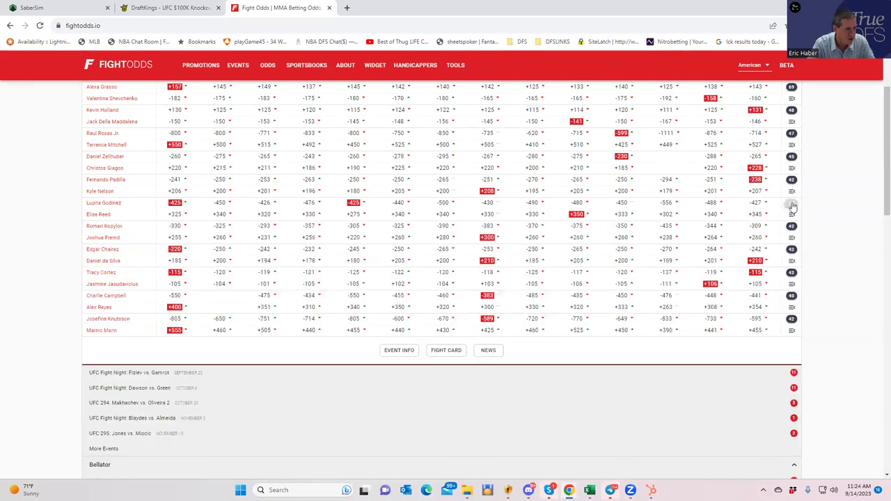
{"action": "left_click", "coordinate": [791, 206]}
{"action": "scroll", "coordinate": [385, 352], "scroll_direction": "down", "scroll_amount": 2}
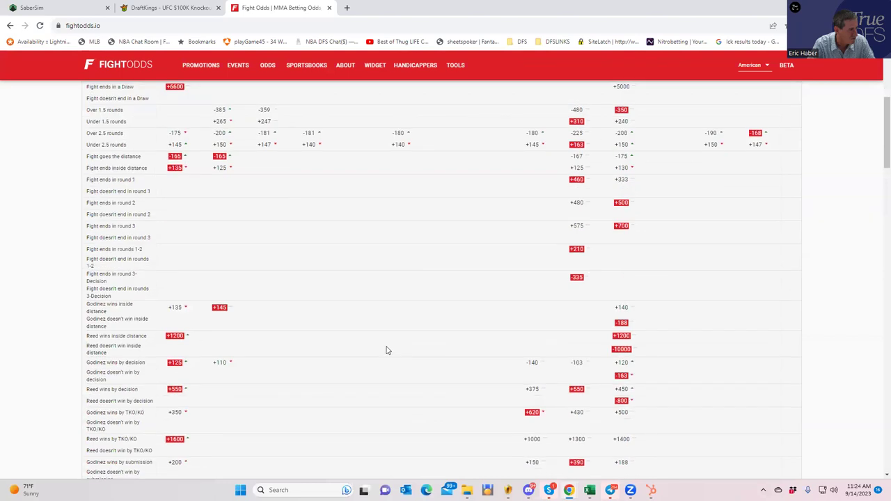
{"action": "scroll", "coordinate": [388, 350], "scroll_direction": "up", "scroll_amount": 1}
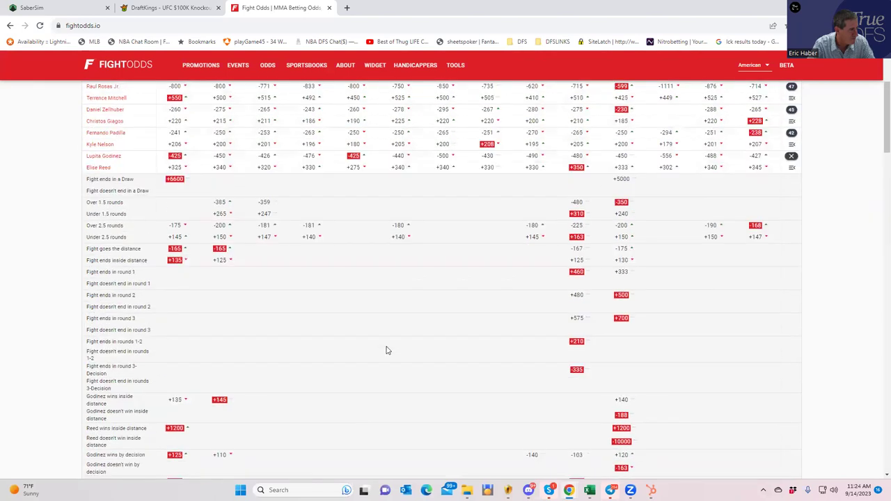
{"action": "scroll", "coordinate": [388, 350], "scroll_direction": "down", "scroll_amount": 3}
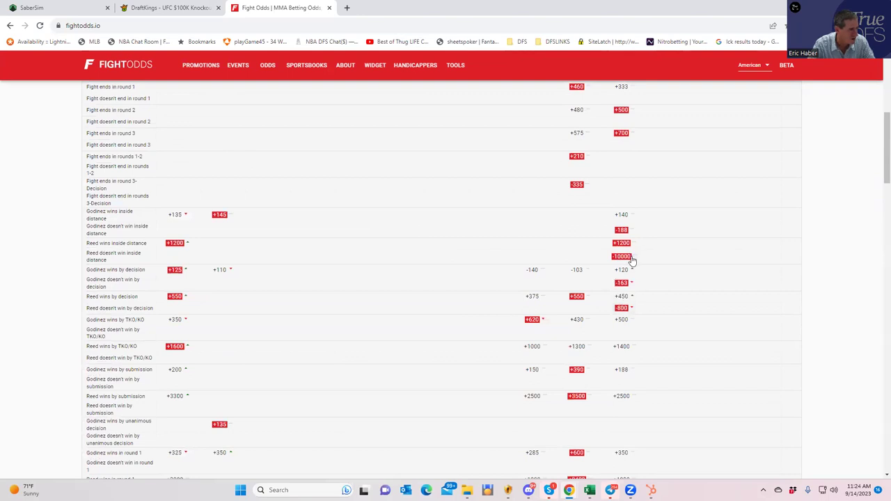
{"action": "scroll", "coordinate": [686, 259], "scroll_direction": "up", "scroll_amount": 1}
{"action": "scroll", "coordinate": [685, 257], "scroll_direction": "up", "scroll_amount": 5}
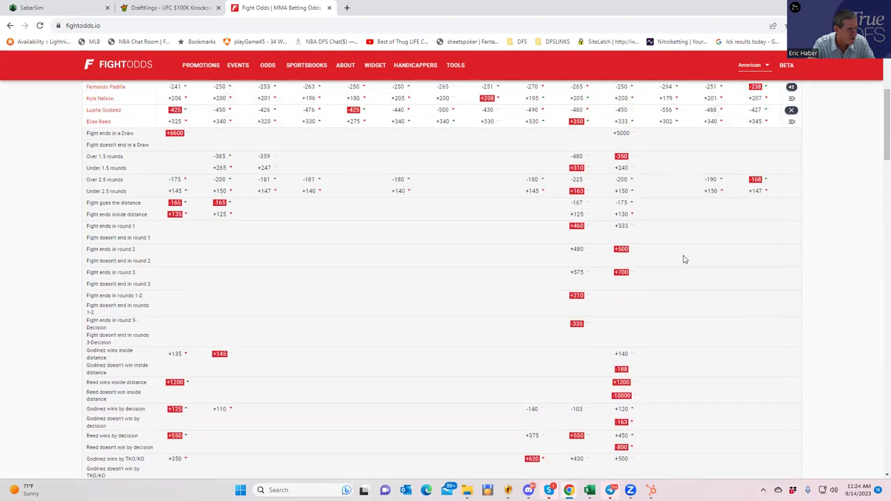
{"action": "left_click", "coordinate": [791, 251]}
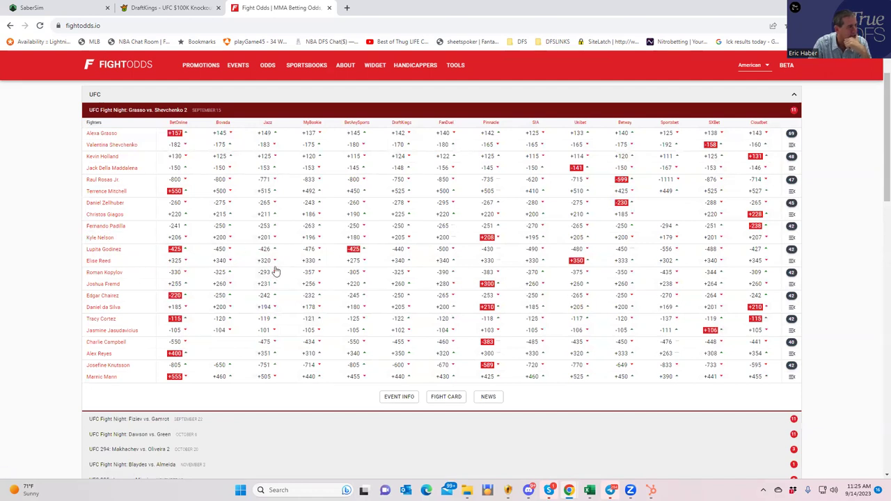
Compare the DraftKings salaries with the FightOdds moneylines around the Fernando Padilla vs. Kyle Nelson fight
{"action": "left_click", "coordinate": [158, 7]}
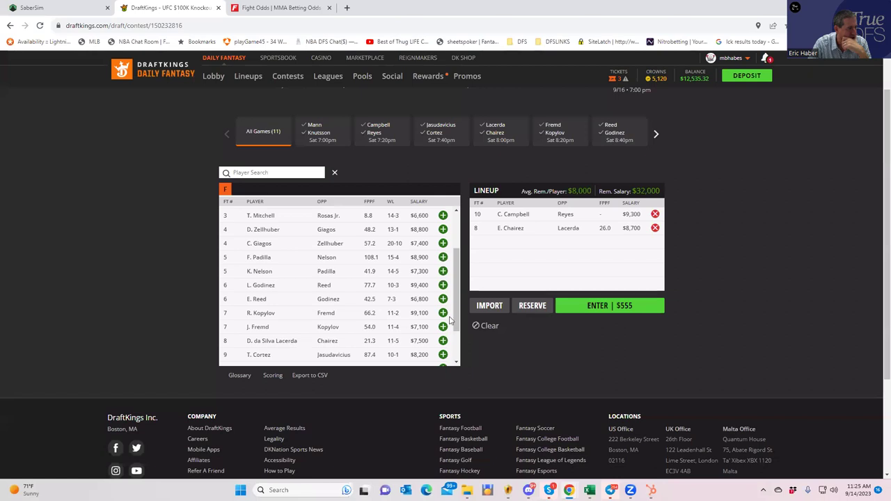
{"action": "scroll", "coordinate": [450, 321], "scroll_direction": "down", "scroll_amount": 2}
{"action": "scroll", "coordinate": [444, 271], "scroll_direction": "up", "scroll_amount": 3}
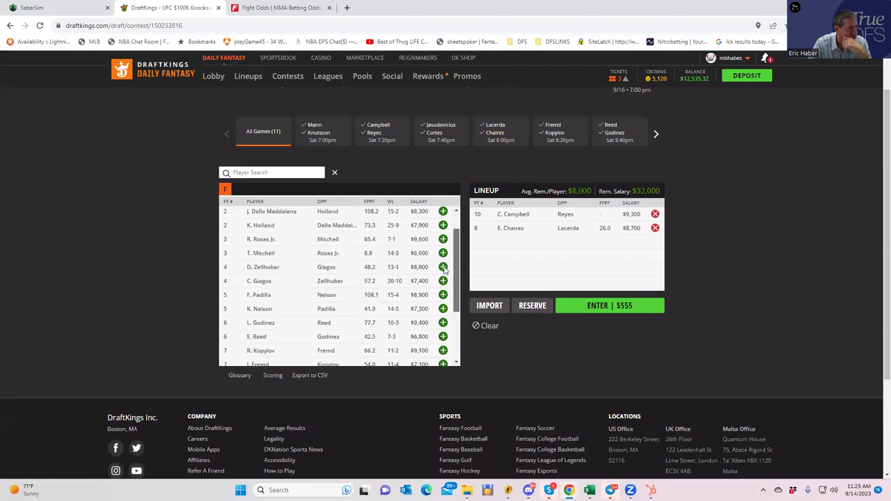
{"action": "scroll", "coordinate": [445, 270], "scroll_direction": "up", "scroll_amount": 1}
{"action": "left_click", "coordinate": [252, 8]}
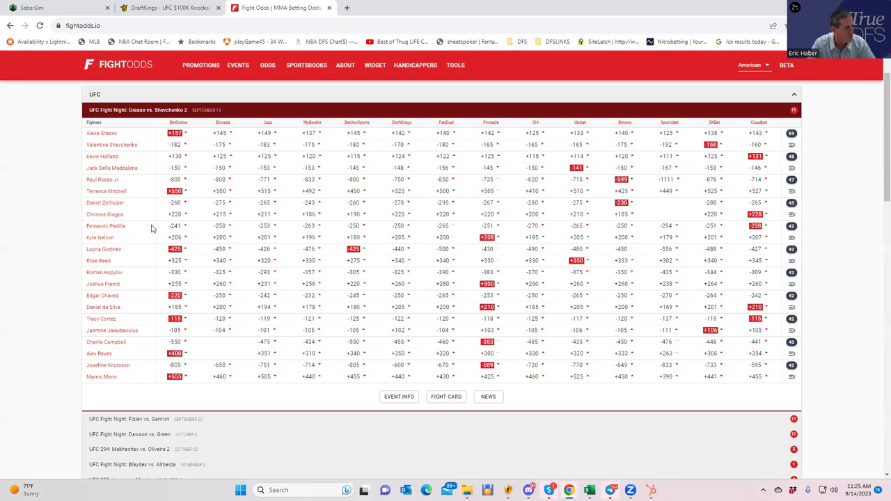
{"action": "left_click", "coordinate": [171, 8]}
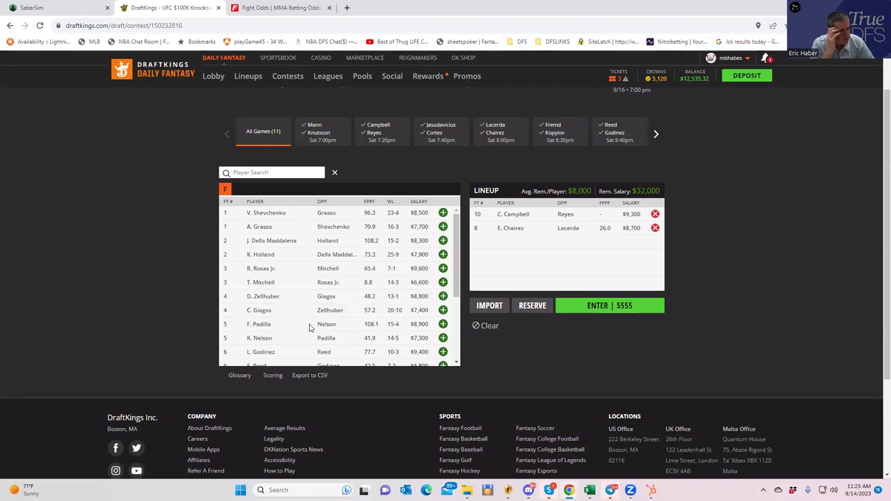
Return to FightOdds, expand the Padilla vs. Nelson props, and examine the inside-distance, method and round-by-round odds
{"action": "left_click", "coordinate": [274, 9]}
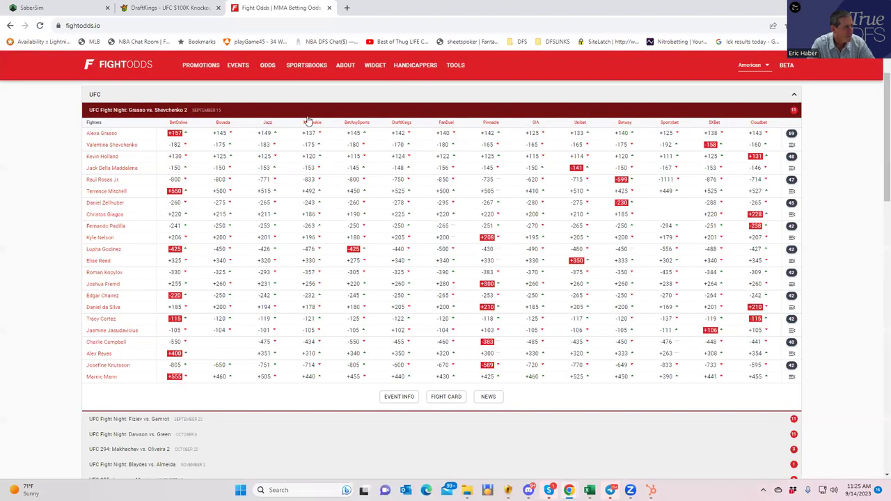
{"action": "left_click", "coordinate": [792, 226]}
{"action": "scroll", "coordinate": [215, 311], "scroll_direction": "down", "scroll_amount": 2}
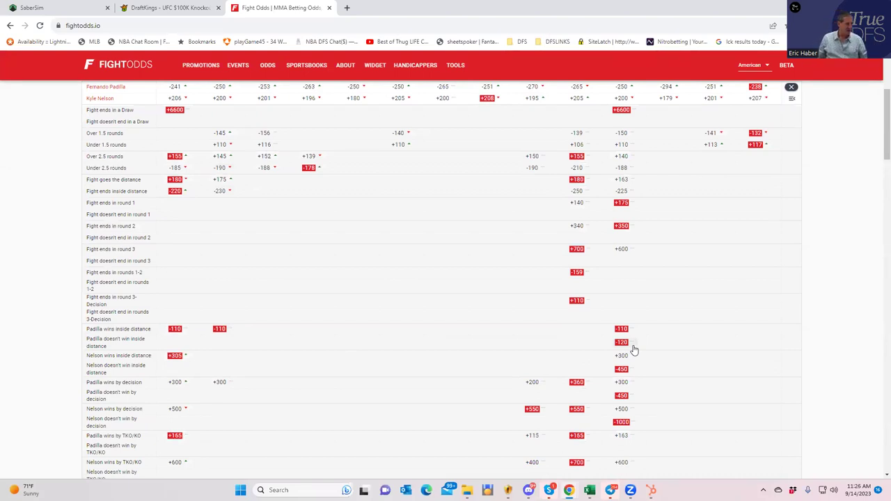
{"action": "scroll", "coordinate": [656, 426], "scroll_direction": "down", "scroll_amount": 3}
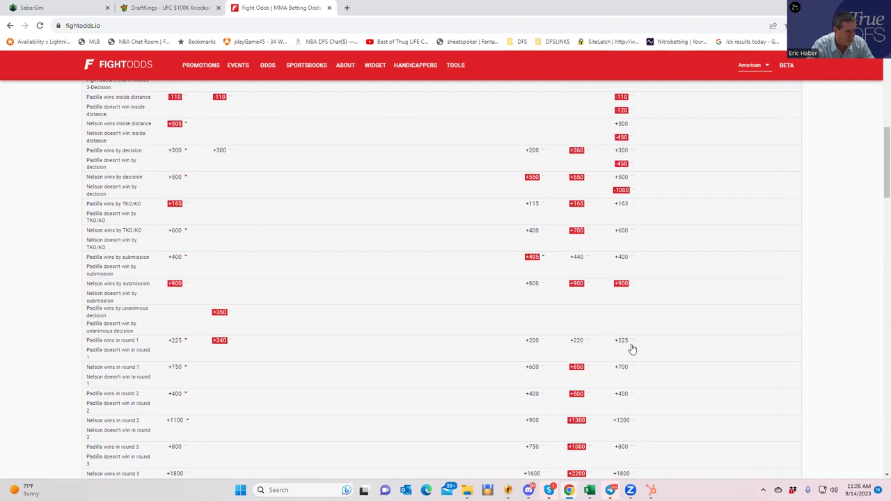
{"action": "scroll", "coordinate": [642, 347], "scroll_direction": "down", "scroll_amount": 15}
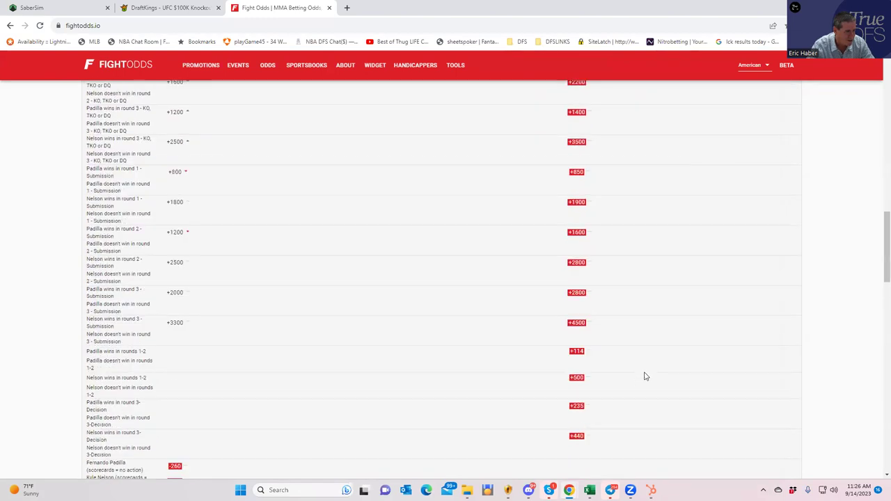
{"action": "scroll", "coordinate": [642, 374], "scroll_direction": "down", "scroll_amount": 4}
{"action": "scroll", "coordinate": [643, 374], "scroll_direction": "up", "scroll_amount": 1}
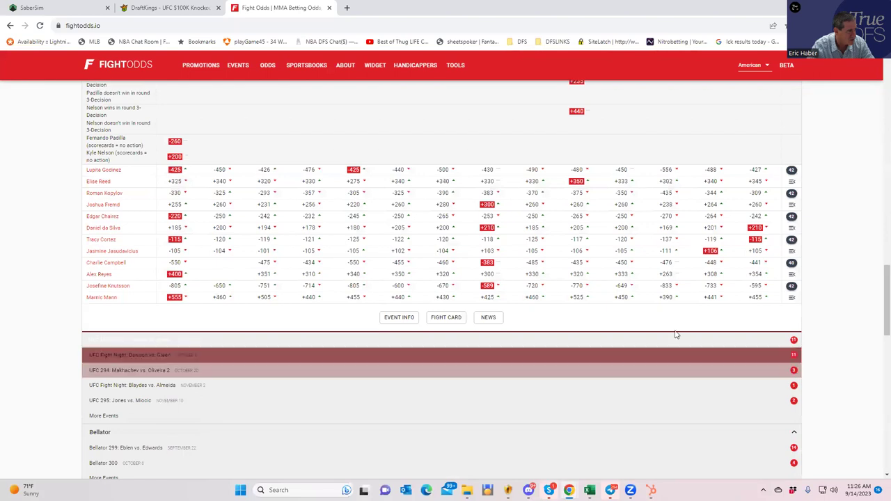
Expand the Josefine Knutsson vs. Marnic Mann props, examine the finish and decision odds, and collapse them
{"action": "left_click", "coordinate": [793, 289]}
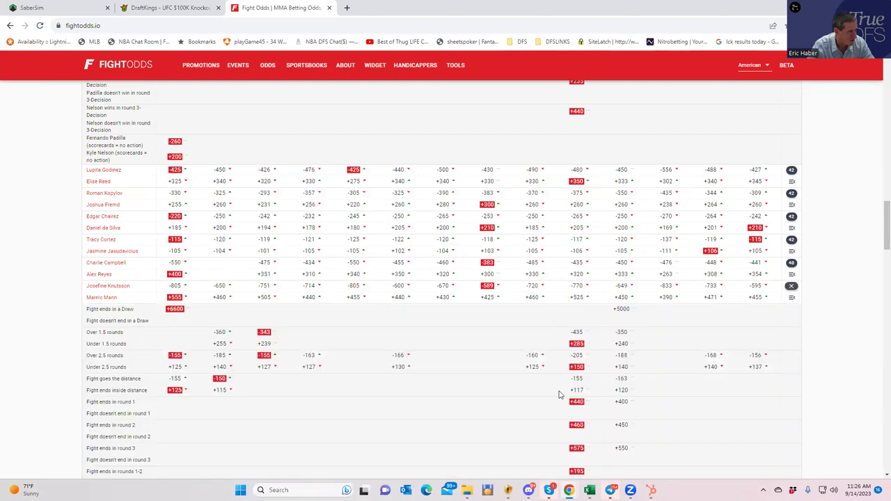
{"action": "scroll", "coordinate": [559, 395], "scroll_direction": "down", "scroll_amount": 3}
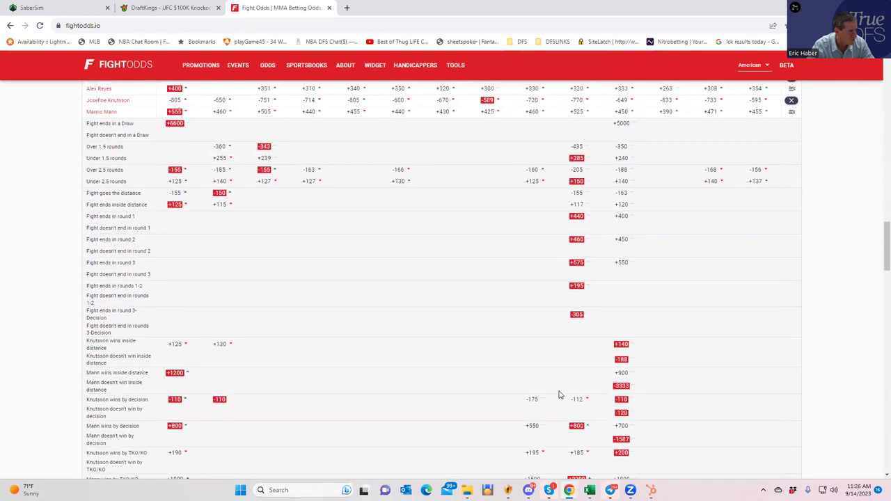
{"action": "scroll", "coordinate": [559, 395], "scroll_direction": "down", "scroll_amount": 3}
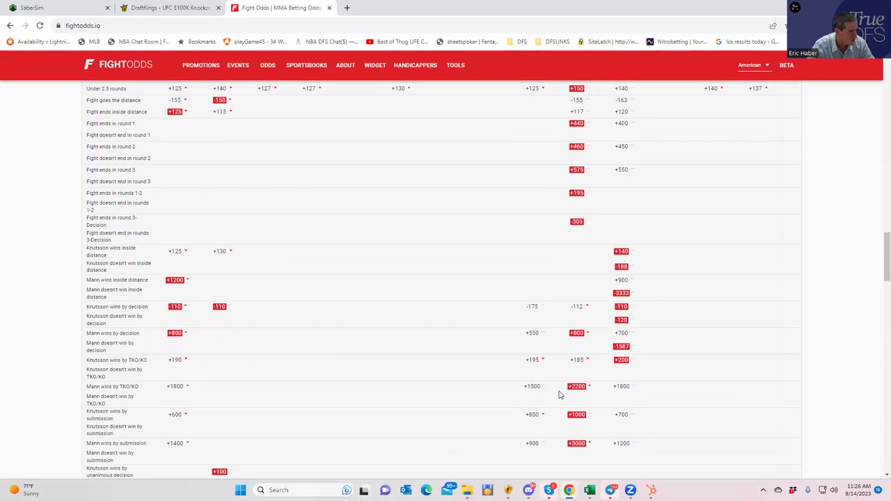
{"action": "scroll", "coordinate": [650, 392], "scroll_direction": "up", "scroll_amount": 6}
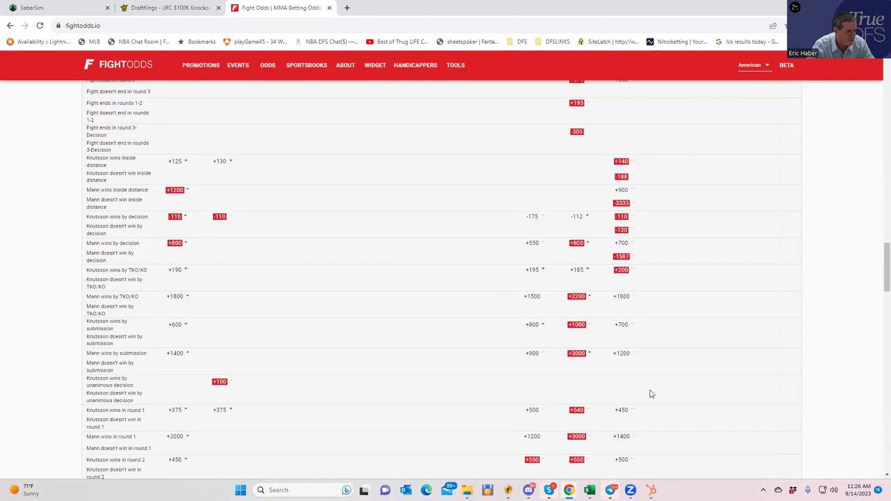
{"action": "left_click", "coordinate": [792, 287]}
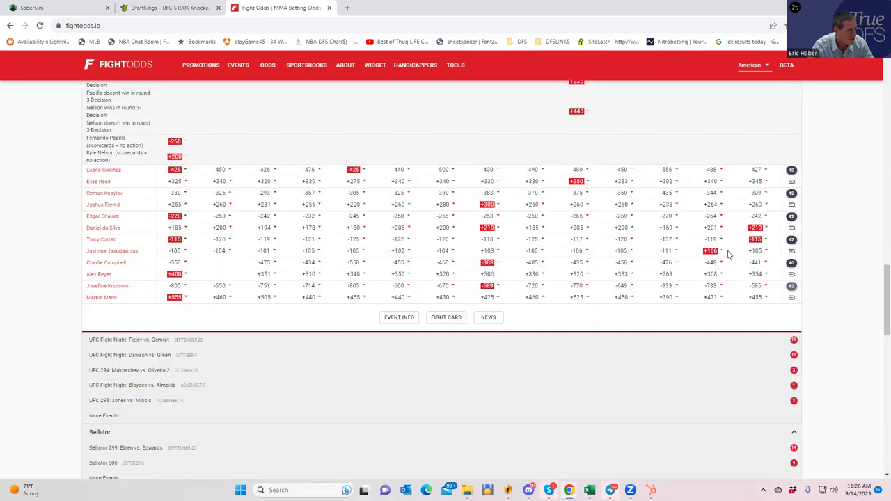
Expand the Kopylov vs. Fremd props again and examine the inside-distance, TKO/KO and round-win odds for comparison
{"action": "scroll", "coordinate": [726, 258], "scroll_direction": "up", "scroll_amount": 2}
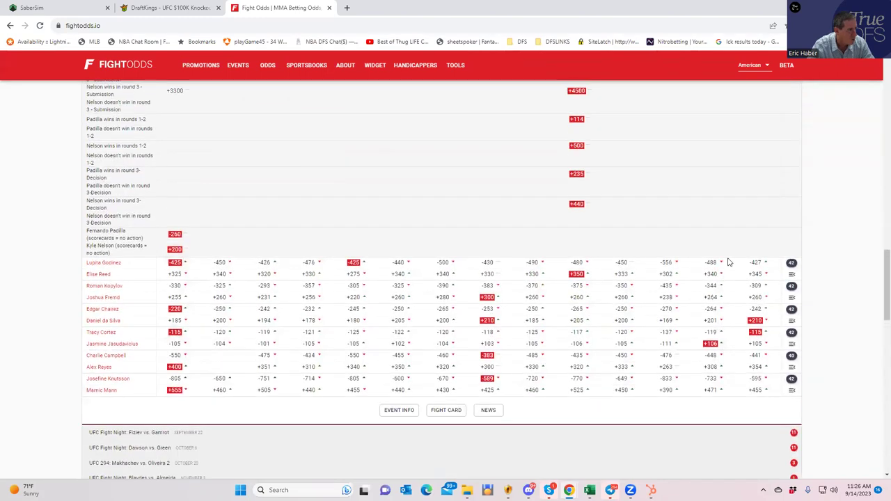
{"action": "left_click", "coordinate": [792, 286]}
{"action": "scroll", "coordinate": [459, 425], "scroll_direction": "down", "scroll_amount": 2}
{"action": "scroll", "coordinate": [459, 424], "scroll_direction": "down", "scroll_amount": 4}
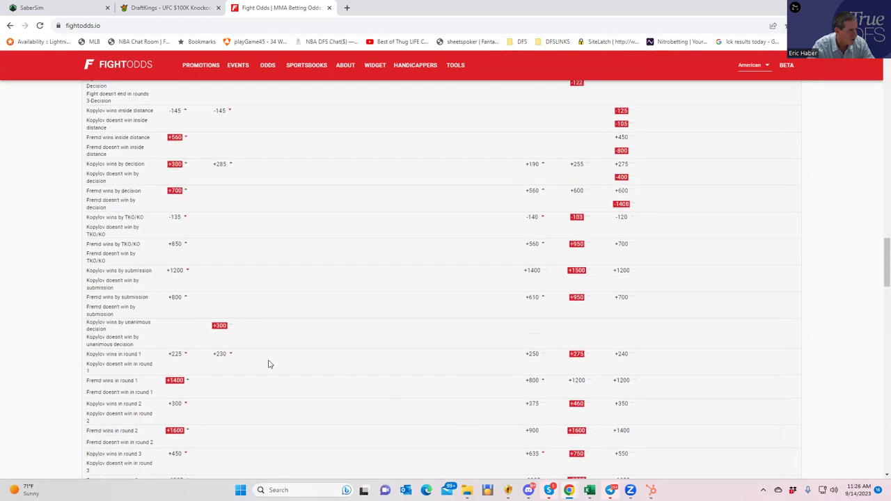
{"action": "scroll", "coordinate": [633, 345], "scroll_direction": "up", "scroll_amount": 5}
{"action": "scroll", "coordinate": [696, 342], "scroll_direction": "up", "scroll_amount": 2}
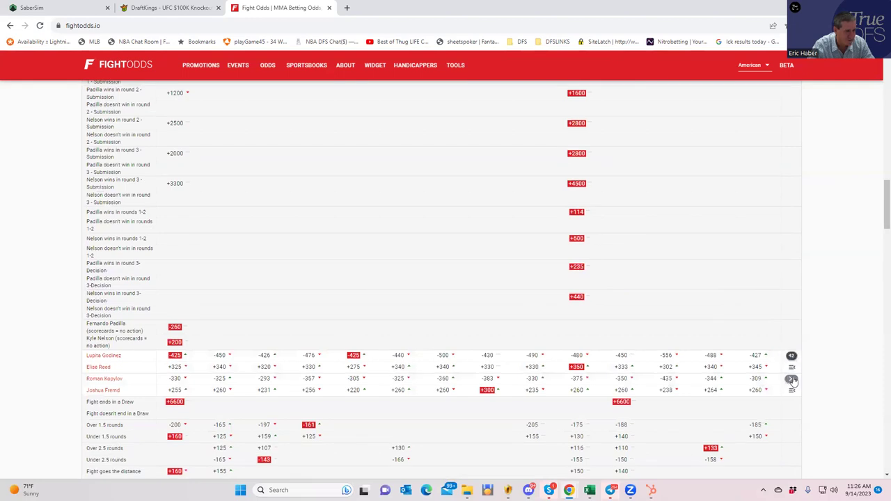
Collapse both the Padilla vs. Nelson and the Kopylov vs. Fremd props to restore the compact moneyline table
{"action": "scroll", "coordinate": [788, 366], "scroll_direction": "up", "scroll_amount": 3}
{"action": "scroll", "coordinate": [785, 359], "scroll_direction": "up", "scroll_amount": 15}
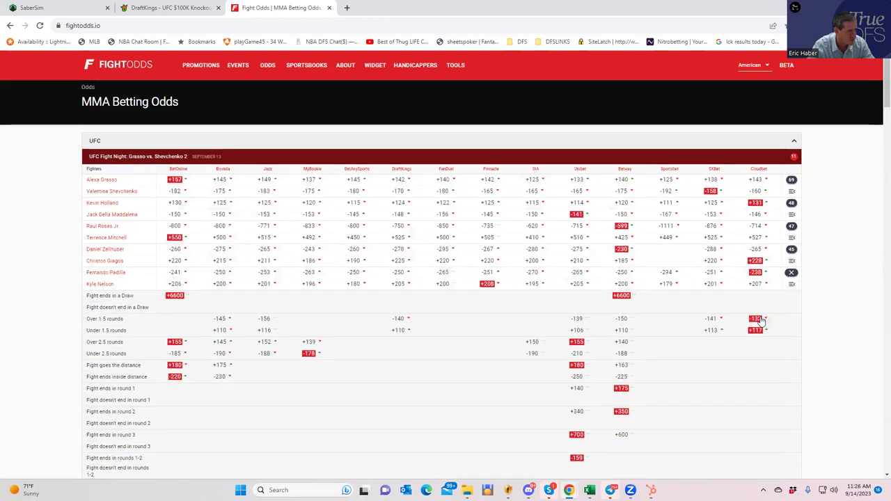
{"action": "left_click", "coordinate": [791, 277]}
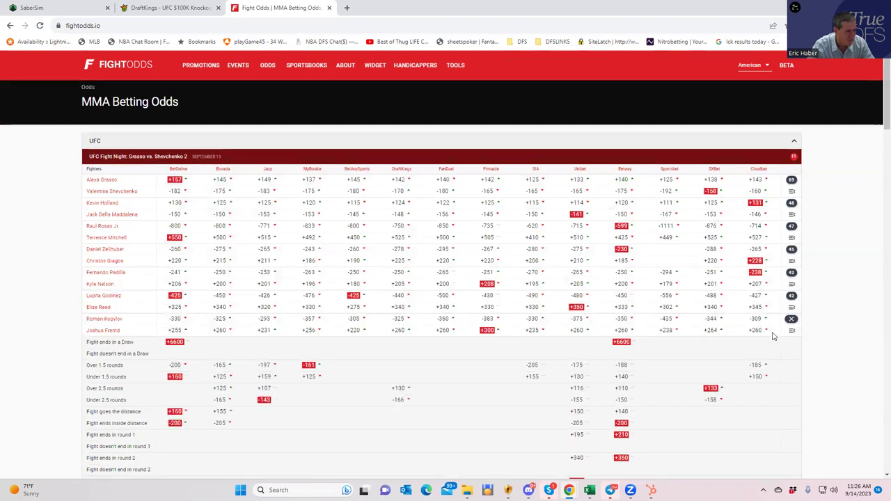
{"action": "left_click", "coordinate": [792, 322]}
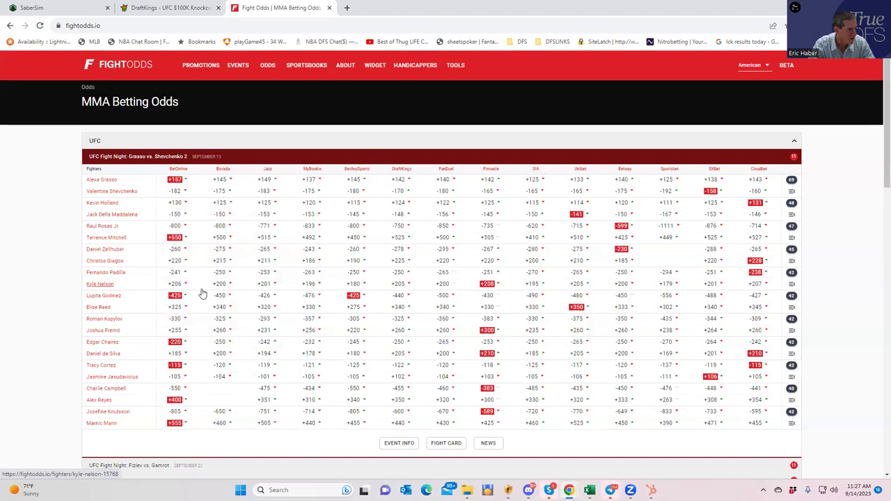
Reopen the Padilla vs. Nelson props, review each fighter's inside-distance and decision odds, and collapse them
{"action": "left_click", "coordinate": [792, 273]}
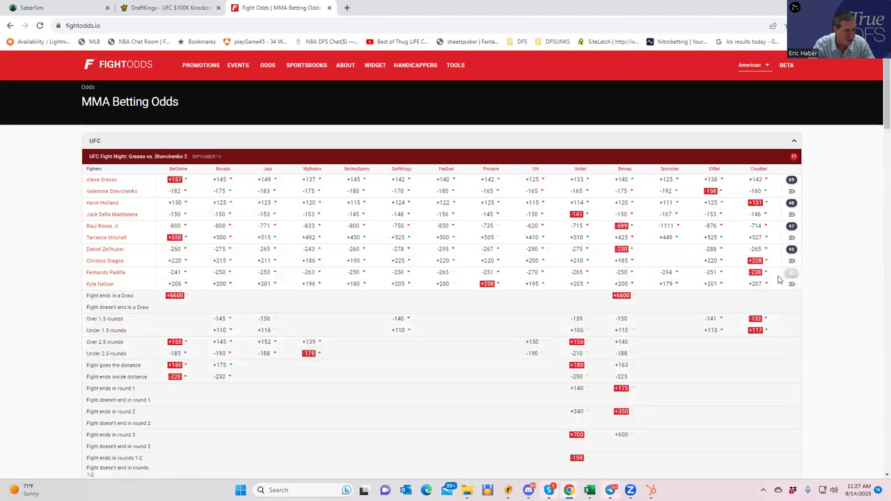
{"action": "scroll", "coordinate": [538, 363], "scroll_direction": "down", "scroll_amount": 3}
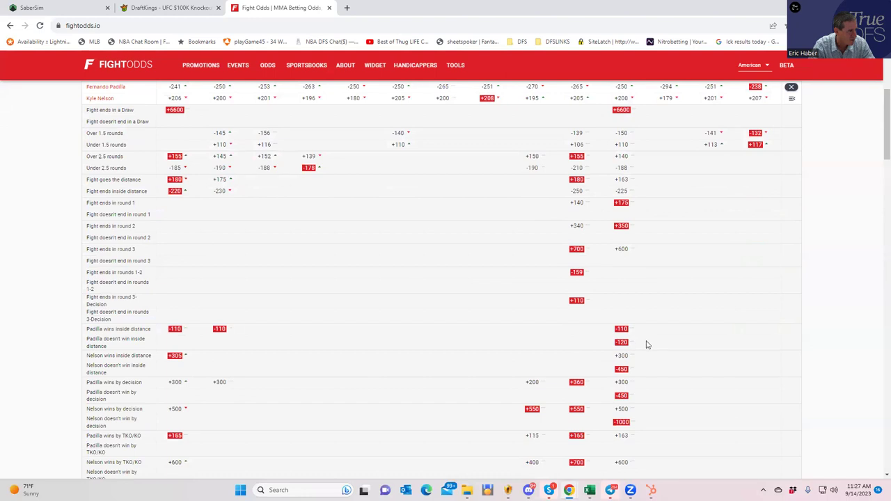
{"action": "scroll", "coordinate": [646, 347], "scroll_direction": "down", "scroll_amount": 2}
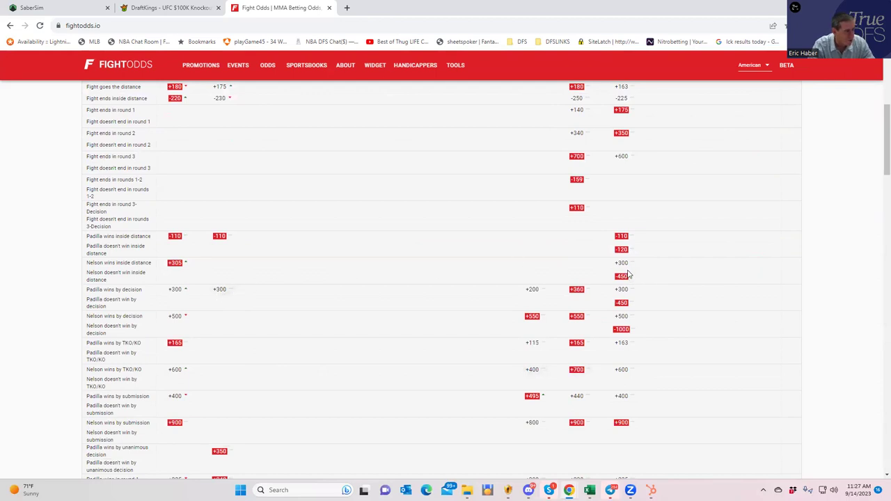
{"action": "scroll", "coordinate": [652, 273], "scroll_direction": "up", "scroll_amount": 3}
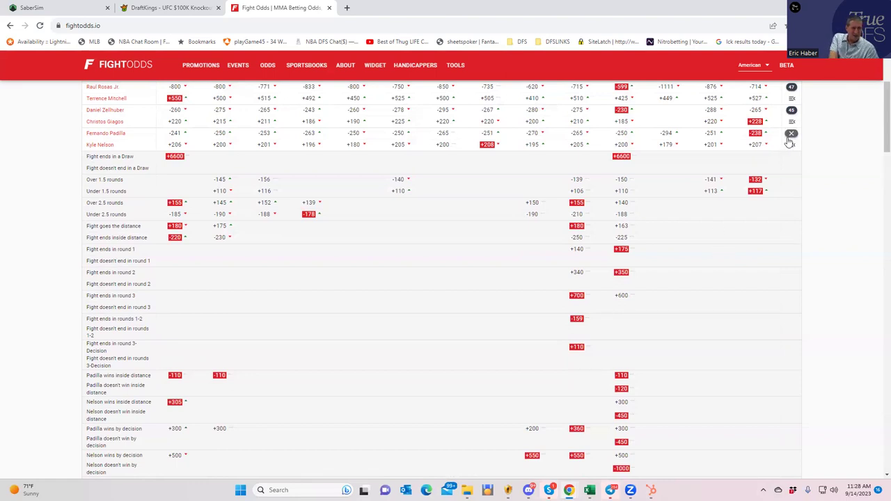
{"action": "left_click", "coordinate": [792, 133]}
{"action": "scroll", "coordinate": [512, 211], "scroll_direction": "up", "scroll_amount": 1}
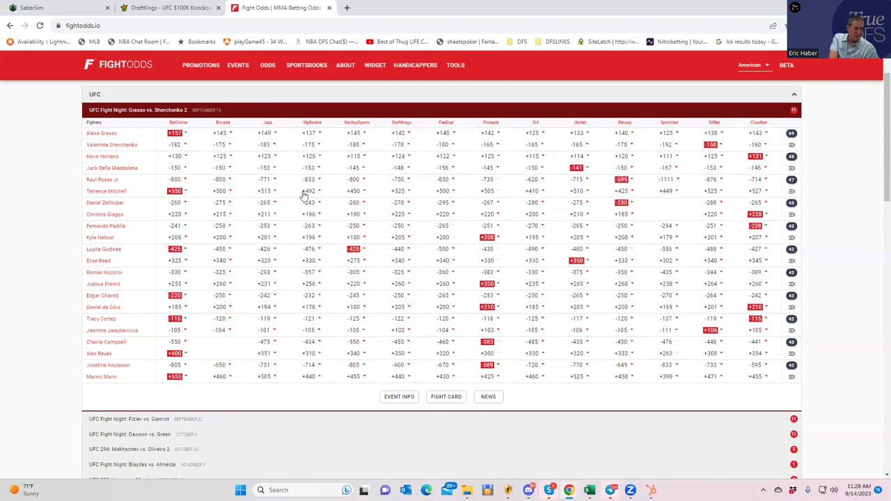
Check the Zellhuber and Giagos salaries on DraftKings, and examine their fight's round, distance and inside-distance props on FightOdds
{"action": "left_click", "coordinate": [184, 11]}
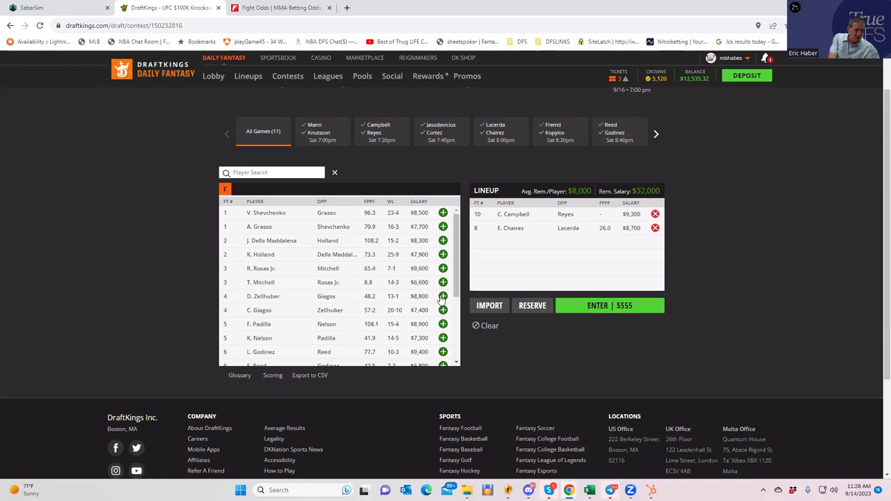
{"action": "left_click", "coordinate": [281, 7]}
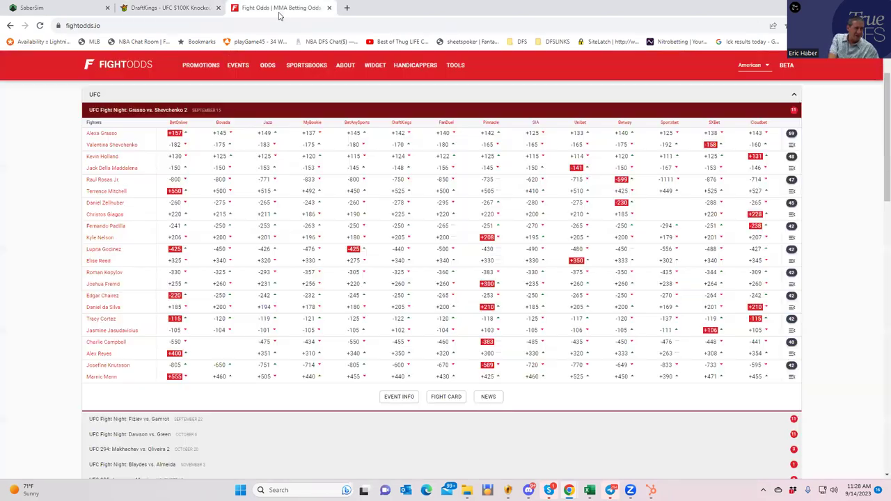
{"action": "left_click", "coordinate": [792, 203]}
{"action": "scroll", "coordinate": [252, 350], "scroll_direction": "down", "scroll_amount": 1}
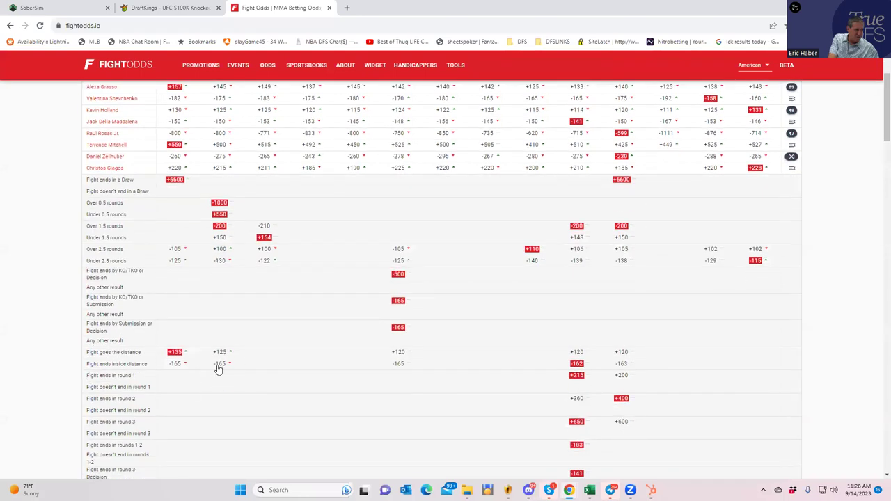
{"action": "scroll", "coordinate": [216, 397], "scroll_direction": "down", "scroll_amount": 3}
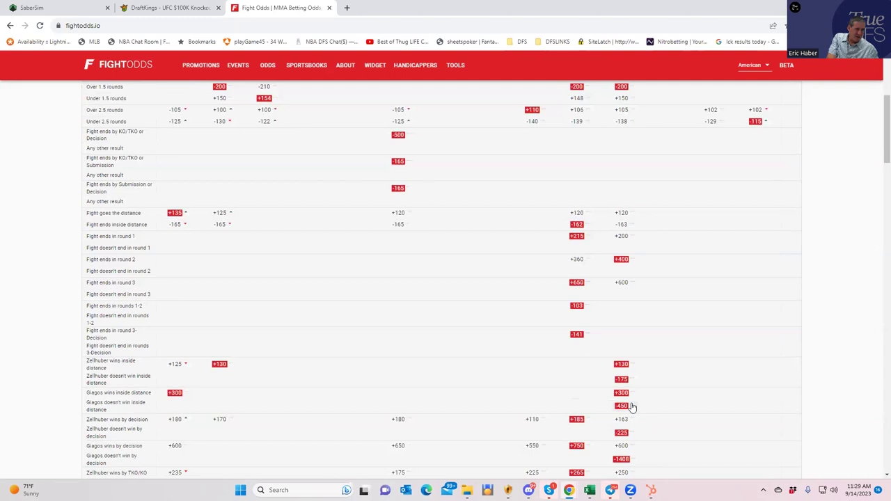
Switch to DraftKings, add C. Giagos and D. da Silva Lacerda to the lineup, and remove E. Chairez
{"action": "left_click", "coordinate": [189, 7]}
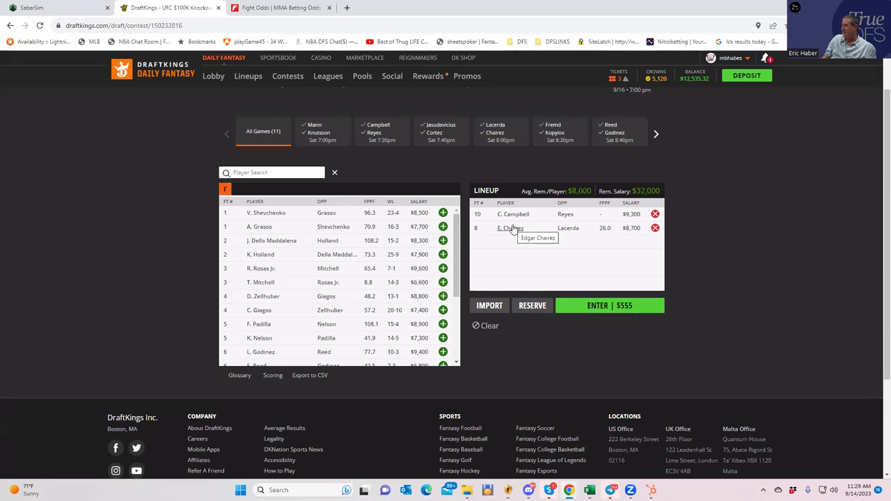
{"action": "left_click", "coordinate": [442, 310]}
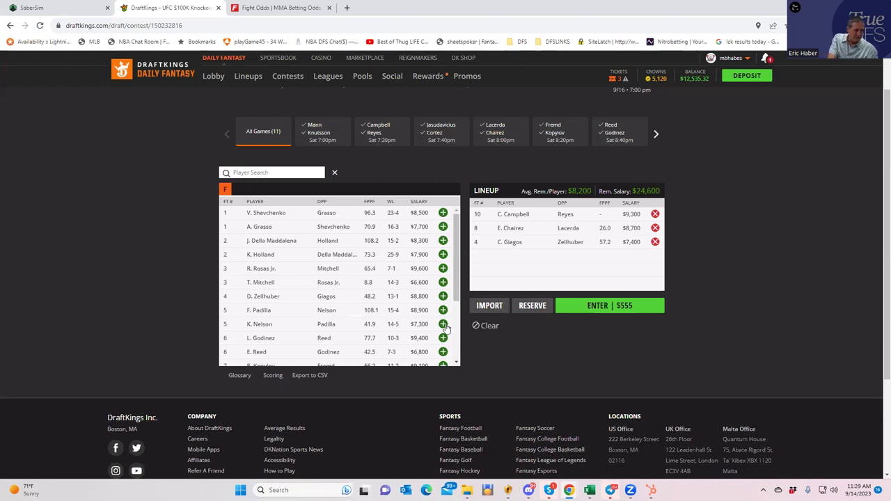
{"action": "scroll", "coordinate": [438, 293], "scroll_direction": "down", "scroll_amount": 3}
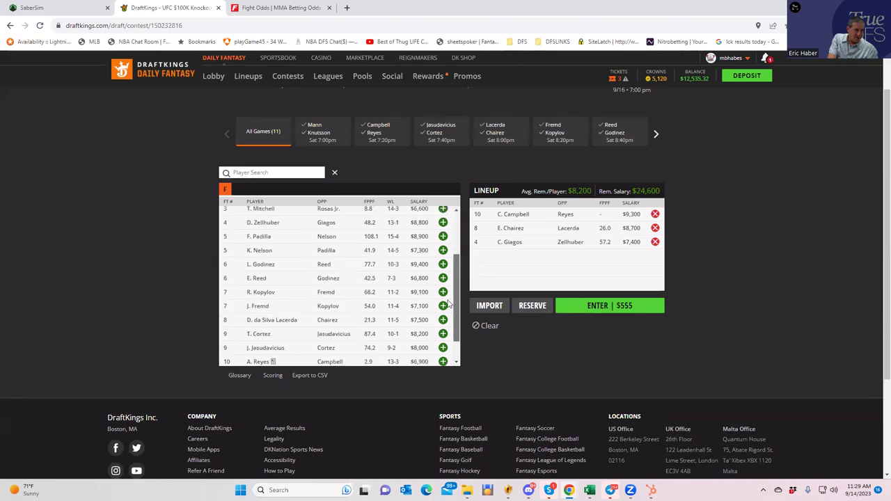
{"action": "left_click", "coordinate": [443, 312]}
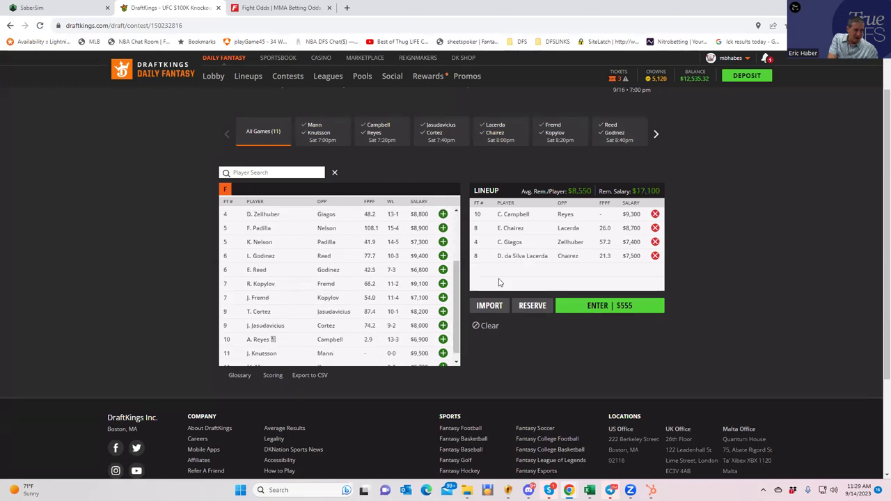
{"action": "left_click", "coordinate": [656, 229]}
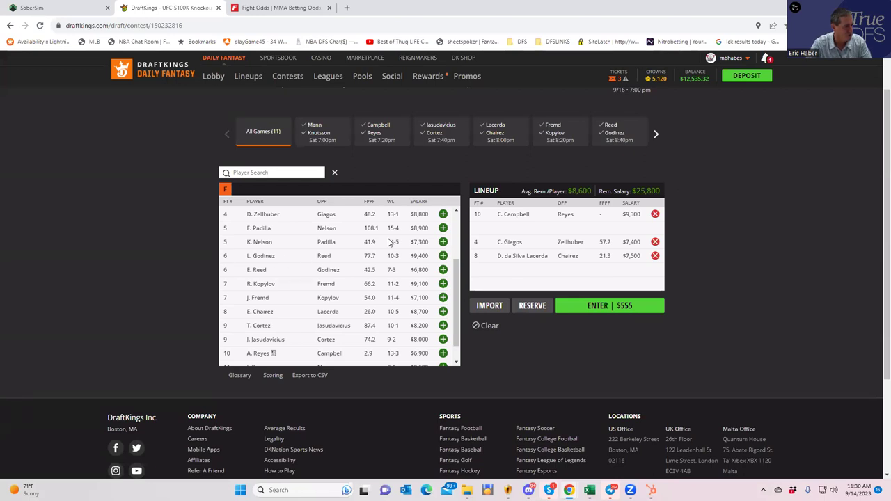
Check the first fights in the DraftKings fighter list, and return to FightOdds to collapse the Zellhuber vs. Giagos props
{"action": "left_click", "coordinate": [457, 212]}
{"action": "left_click", "coordinate": [457, 212]}
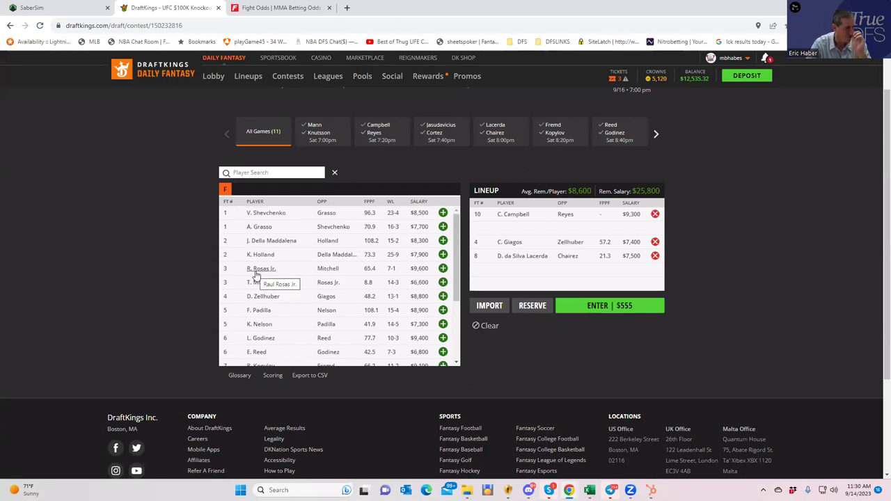
{"action": "left_click", "coordinate": [272, 8]}
{"action": "scroll", "coordinate": [446, 209], "scroll_direction": "up", "scroll_amount": 2}
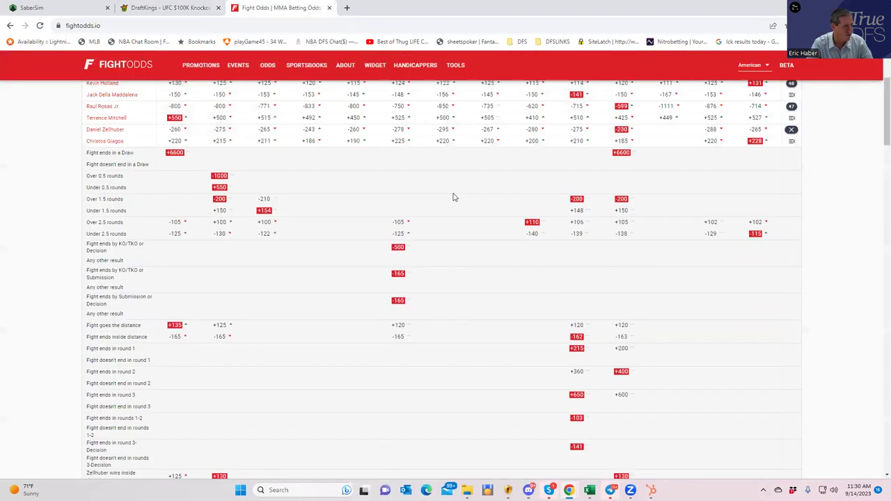
{"action": "scroll", "coordinate": [453, 197], "scroll_direction": "up", "scroll_amount": 2}
{"action": "left_click", "coordinate": [792, 248]}
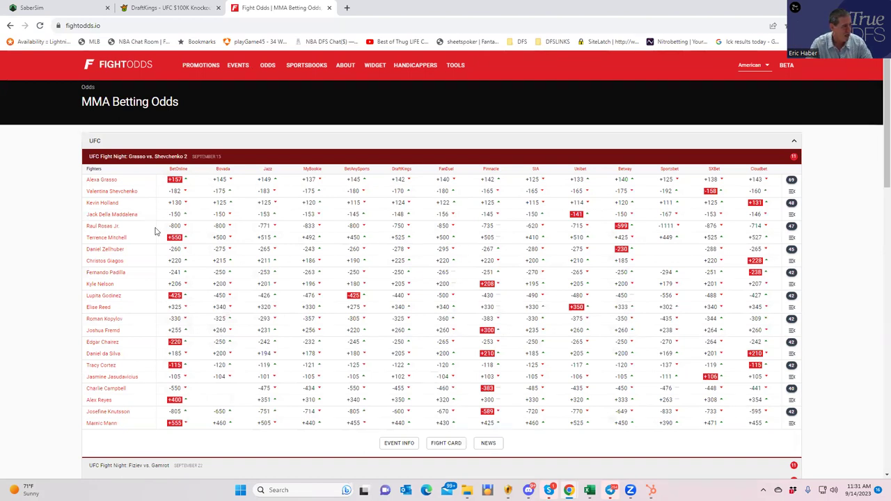
Expand the Rosas Jr. vs. Mitchell props and examine the inside-distance, submission and round-by-round win odds
{"action": "left_click", "coordinate": [792, 225]}
{"action": "scroll", "coordinate": [342, 353], "scroll_direction": "down", "scroll_amount": 5}
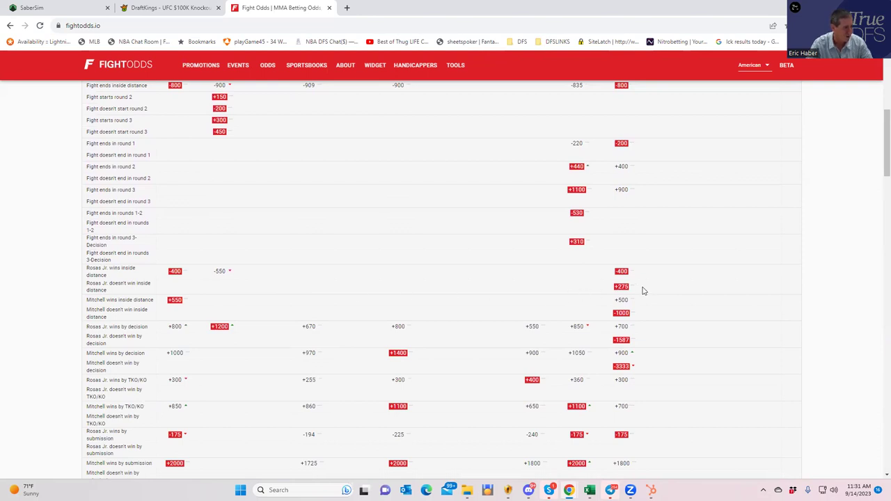
{"action": "scroll", "coordinate": [311, 340], "scroll_direction": "down", "scroll_amount": 2}
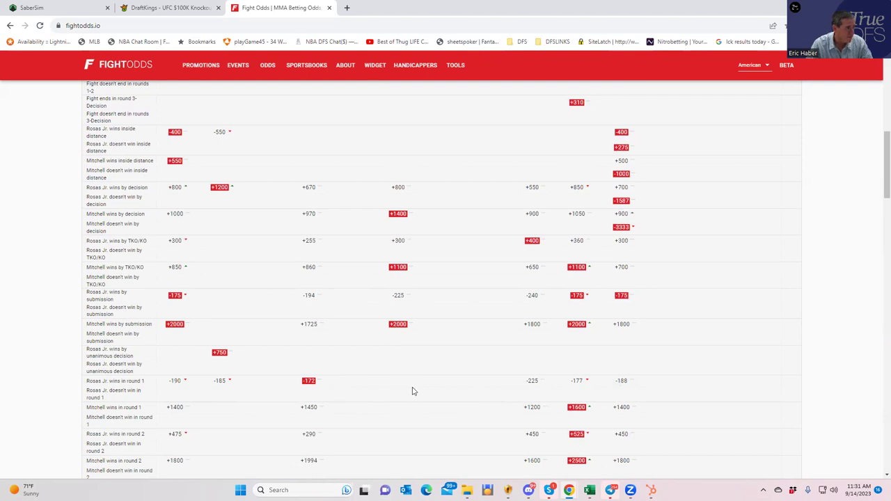
{"action": "scroll", "coordinate": [412, 391], "scroll_direction": "up", "scroll_amount": 1}
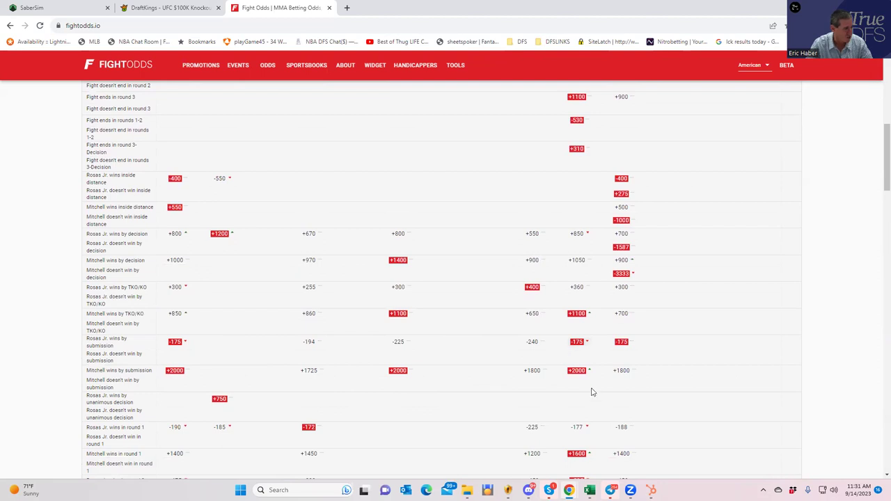
{"action": "scroll", "coordinate": [589, 411], "scroll_direction": "down", "scroll_amount": 4}
{"action": "scroll", "coordinate": [334, 390], "scroll_direction": "down", "scroll_amount": 1}
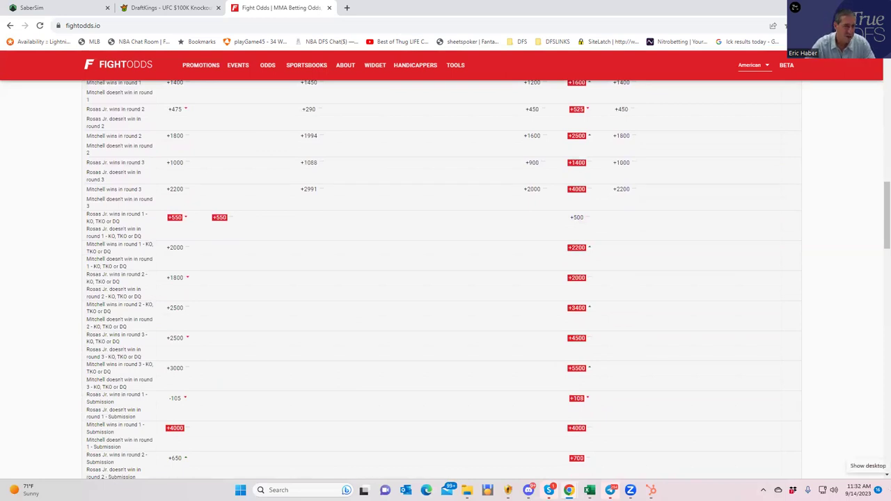
Collapse the Rosas Jr. vs. Mitchell props, and switch to DraftKings to add R. Rosas Jr. to the lineup
{"action": "left_click_drag", "start_coordinate": [882, 202], "coordinate": [879, 116]}
{"action": "scroll", "coordinate": [879, 116], "scroll_direction": "up", "scroll_amount": 3}
{"action": "left_click", "coordinate": [792, 192]}
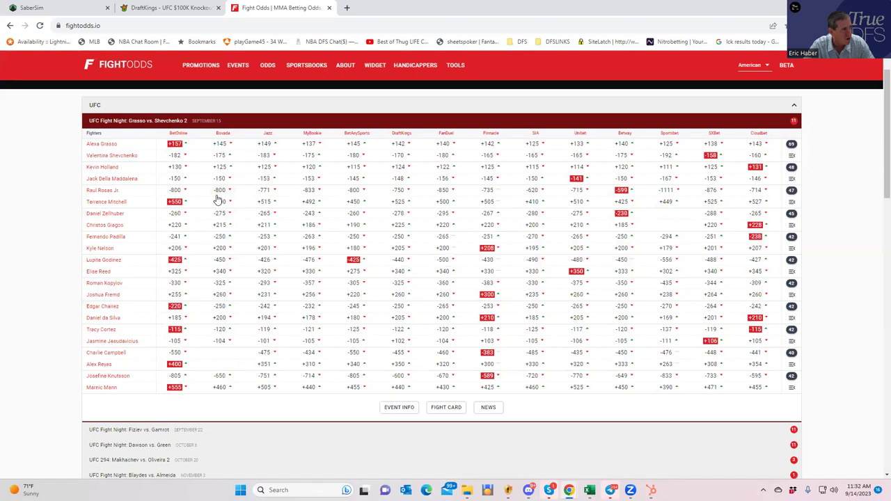
{"action": "left_click", "coordinate": [196, 10]}
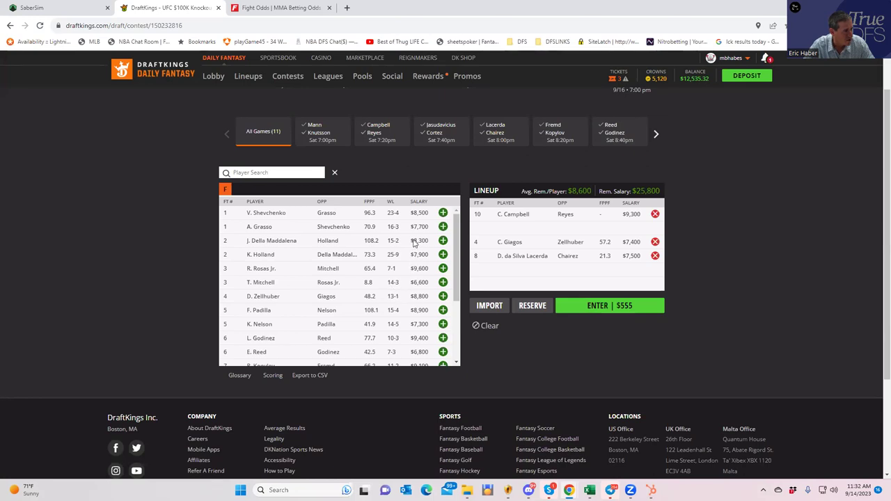
{"action": "left_click", "coordinate": [442, 270]}
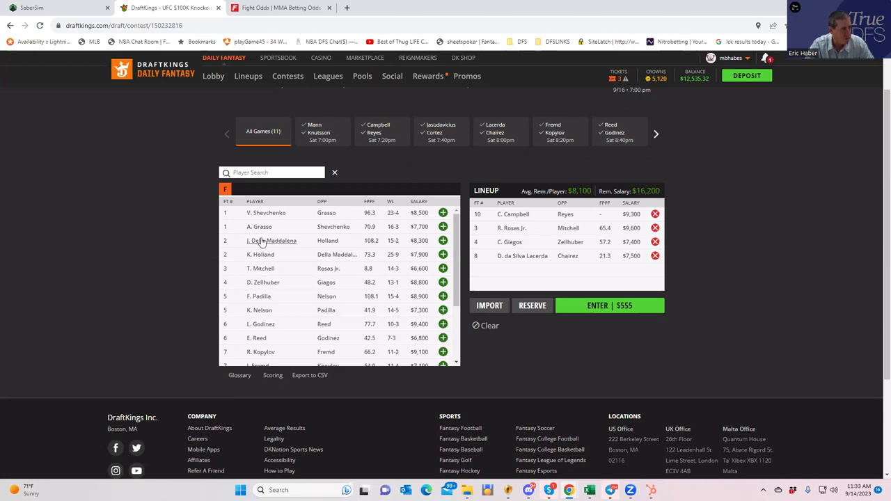
Return to FightOdds, reopen the Rosas Jr. vs. Mitchell props, review the finish and round odds, and collapse them
{"action": "left_click", "coordinate": [299, 9]}
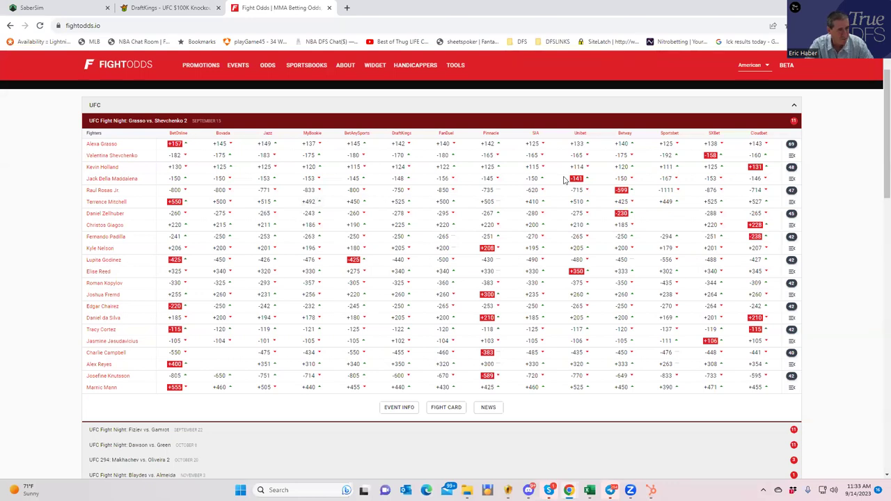
{"action": "left_click", "coordinate": [792, 196]}
{"action": "scroll", "coordinate": [340, 406], "scroll_direction": "down", "scroll_amount": 3}
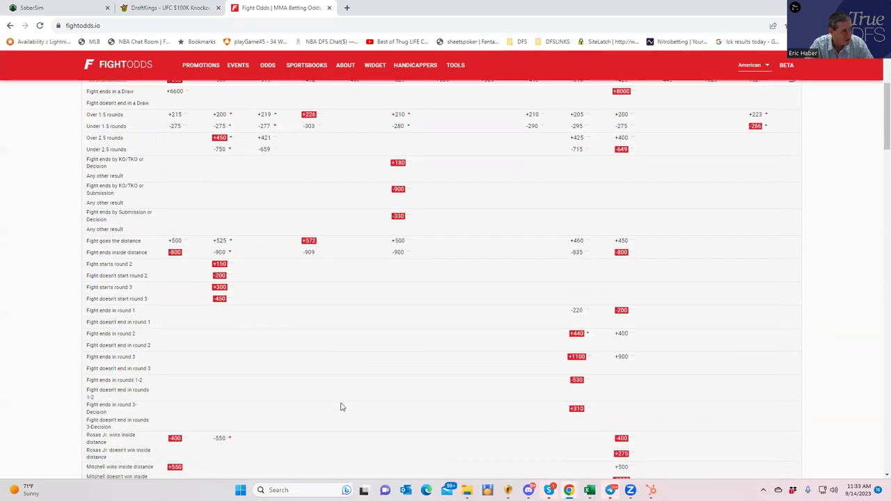
{"action": "scroll", "coordinate": [342, 407], "scroll_direction": "down", "scroll_amount": 1}
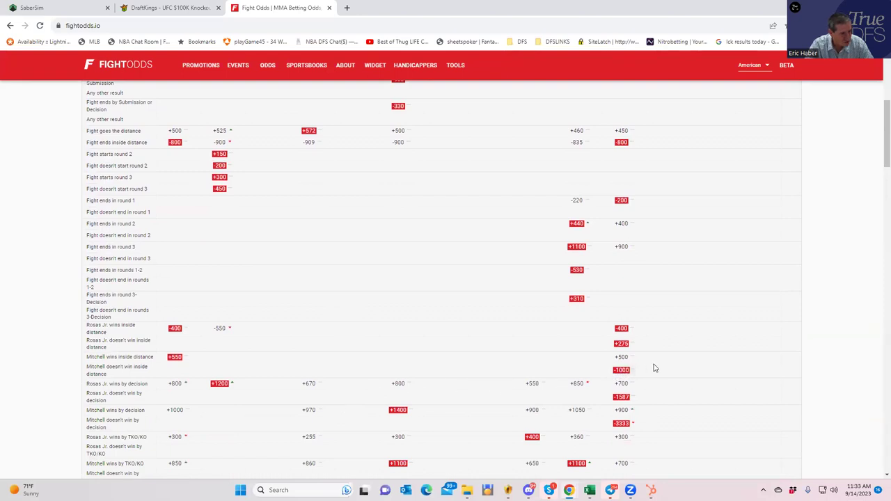
{"action": "scroll", "coordinate": [655, 367], "scroll_direction": "up", "scroll_amount": 3}
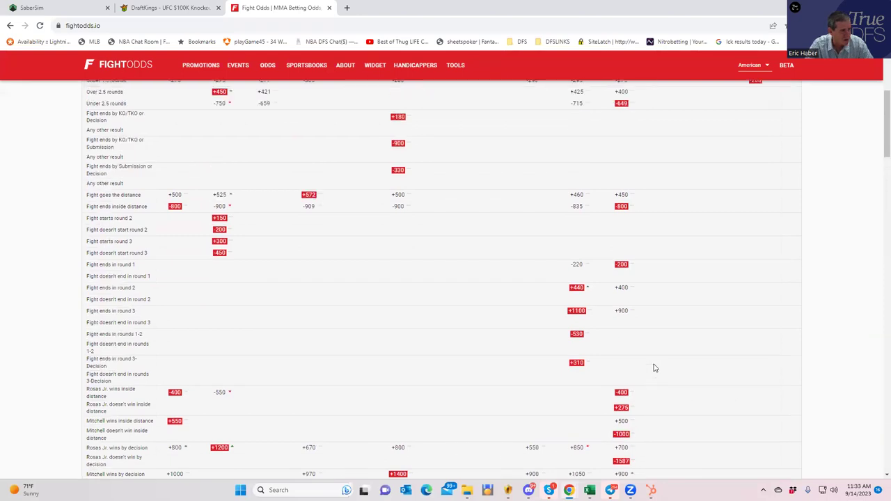
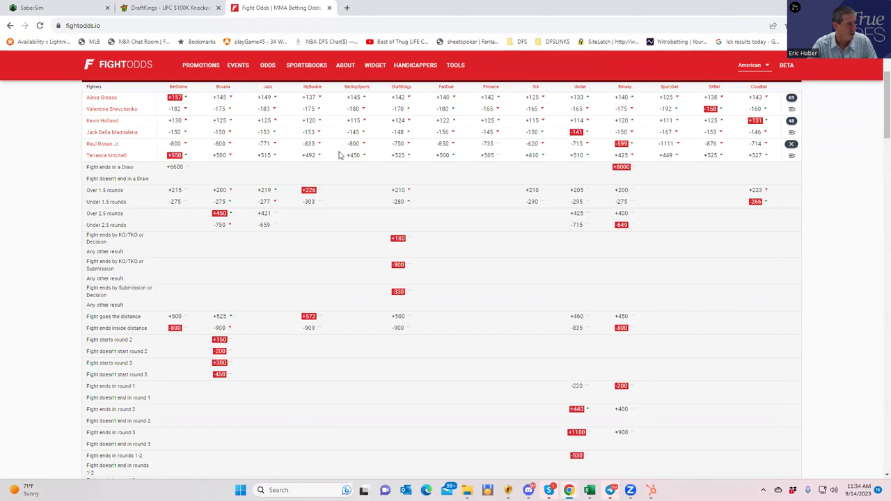
{"action": "left_click", "coordinate": [792, 143]}
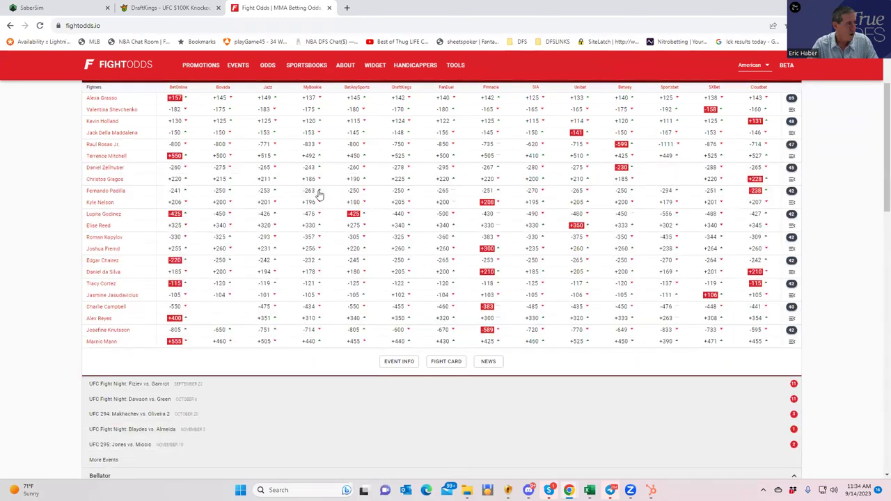
{"action": "scroll", "coordinate": [319, 194], "scroll_direction": "up", "scroll_amount": 2}
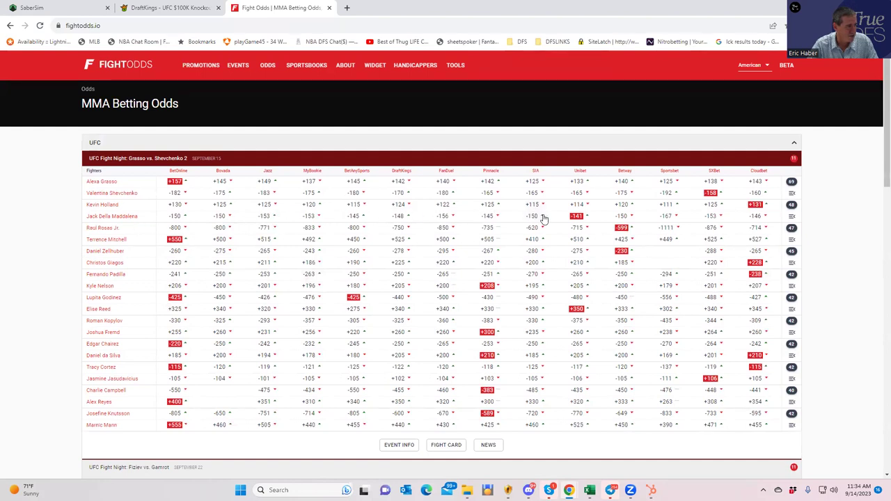
Check the Holland and Della Maddalena salaries on DraftKings, and examine their fight's distance and inside-distance props on FightOdds
{"action": "left_click", "coordinate": [168, 7]}
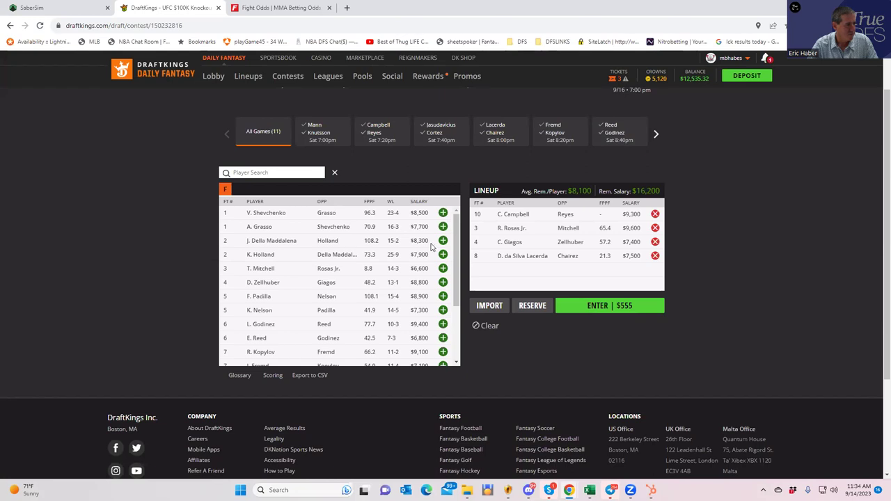
{"action": "left_click", "coordinate": [262, 14]}
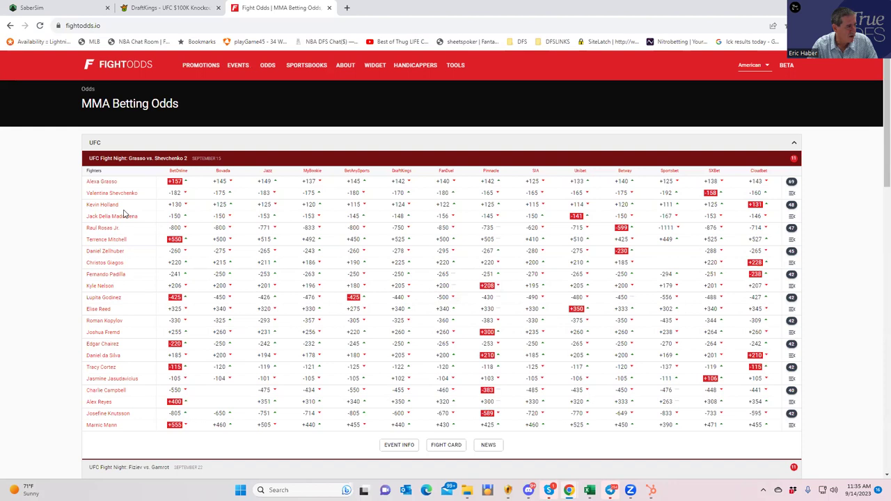
{"action": "left_click", "coordinate": [792, 204]}
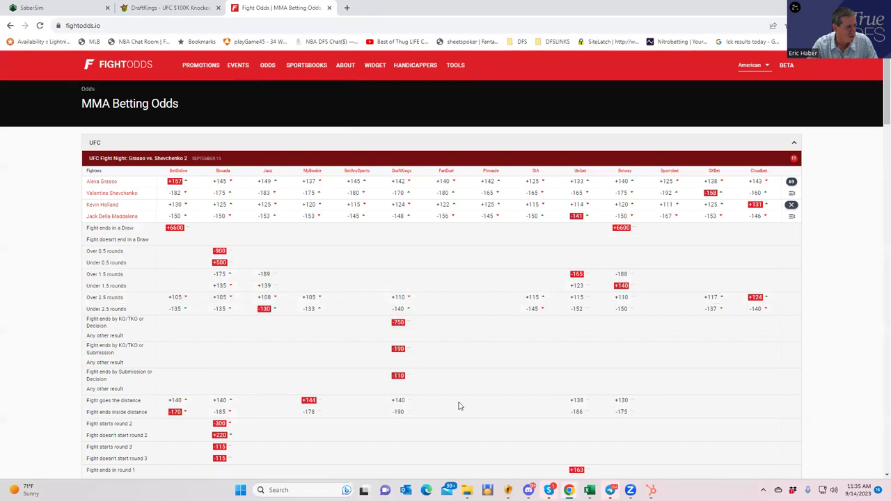
{"action": "scroll", "coordinate": [459, 406], "scroll_direction": "down", "scroll_amount": 1}
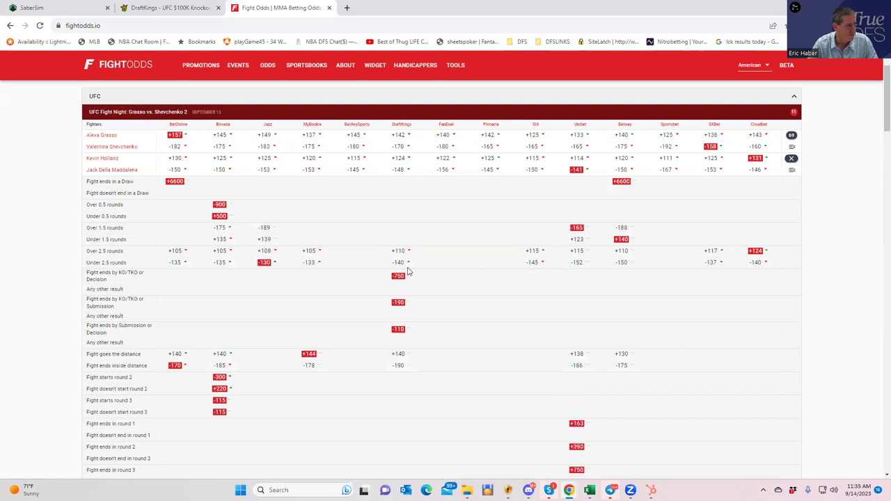
{"action": "scroll", "coordinate": [483, 348], "scroll_direction": "down", "scroll_amount": 2}
{"action": "scroll", "coordinate": [487, 359], "scroll_direction": "down", "scroll_amount": 4}
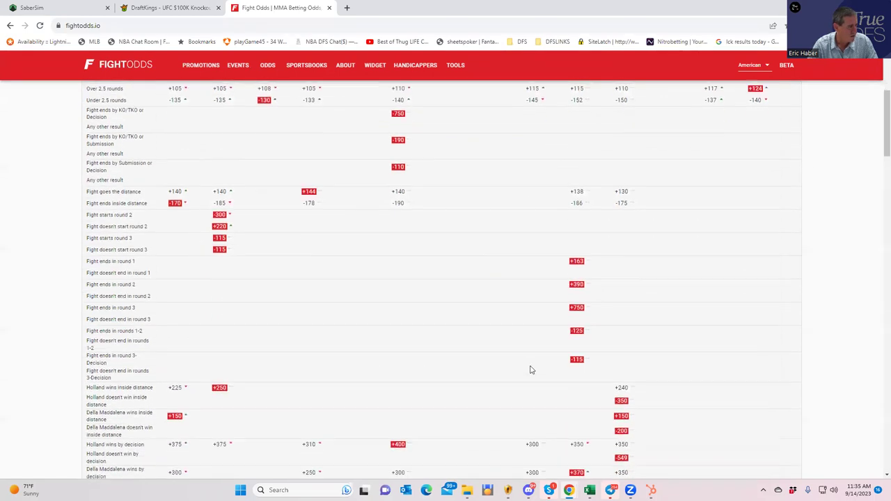